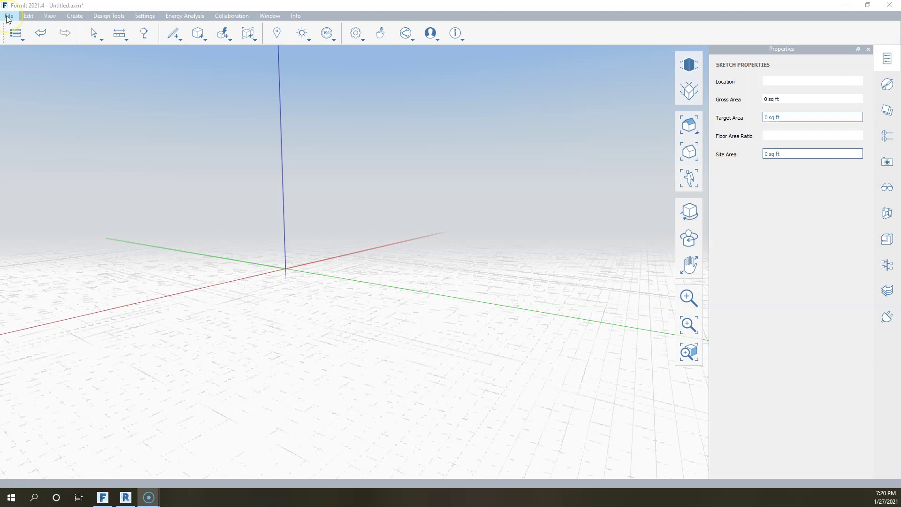
# Import the local file ground.fbx into the sketch and deselect the placed terrain
pyautogui.moveTo(623, 247)
pyautogui.keyDown('shift'); pyautogui.mouseDown(button='middle')
pyautogui.moveTo(636, 331)
pyautogui.moveTo(527, 315)
pyautogui.moveTo(364, 354)
pyautogui.moveTo(353, 322)
pyautogui.moveTo(413, 298)
pyautogui.moveTo(292, 351)
pyautogui.moveTo(458, 416)
pyautogui.moveTo(548, 427)
pyautogui.mouseUp(button='middle'); pyautogui.keyUp('shift')
pyautogui.scroll(5, 520, 390)
pyautogui.scroll(-3, 531, 383)
pyautogui.scroll(-1, 145, 326)
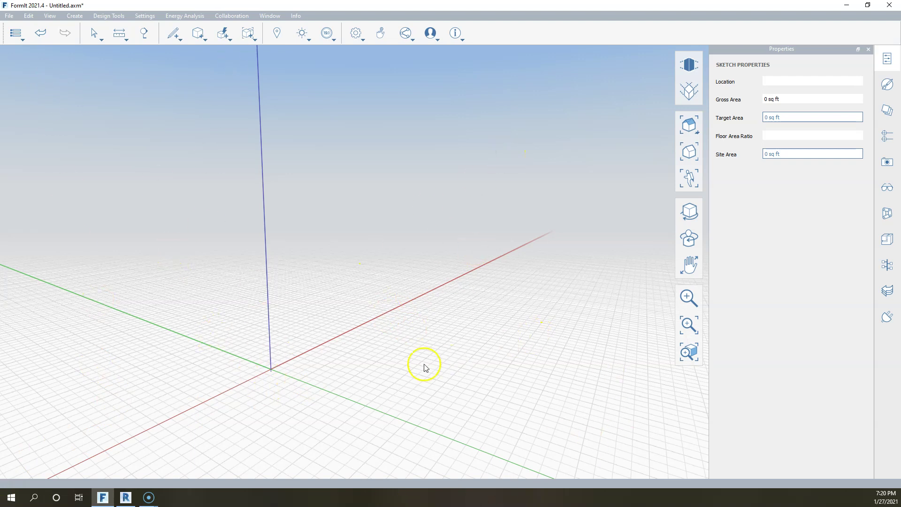
pyautogui.click(10, 16)
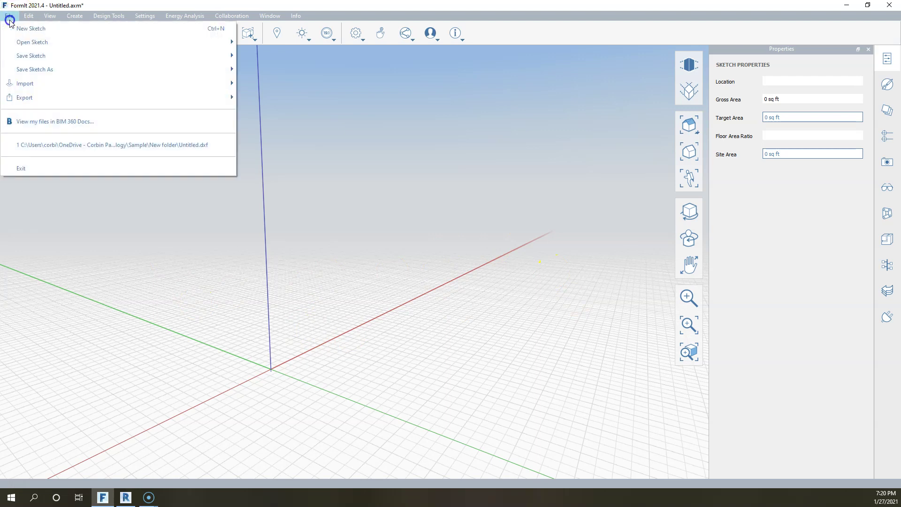
pyautogui.click(22, 82)
pyautogui.click(264, 97)
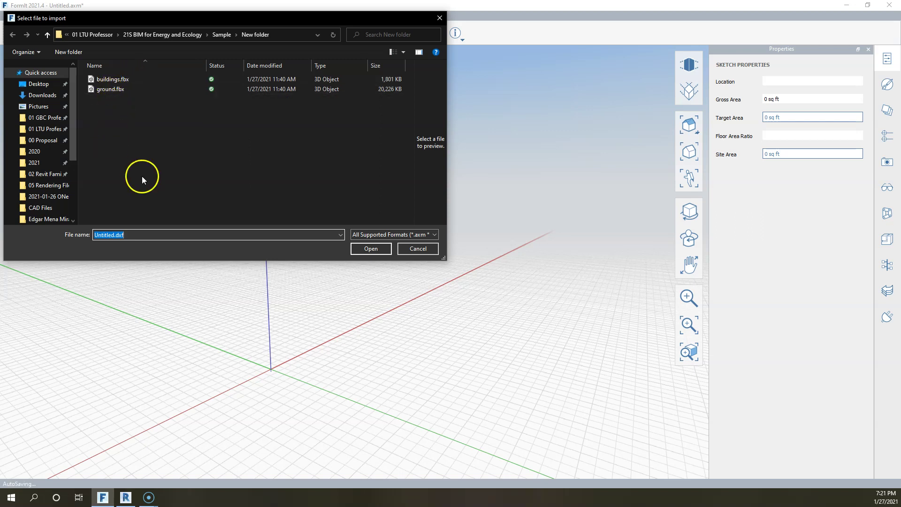
pyautogui.doubleClick(117, 90)
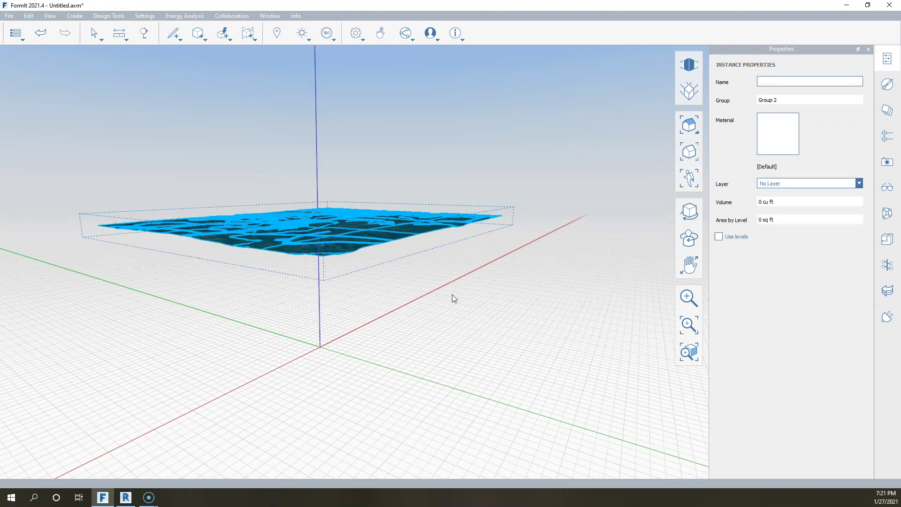
pyautogui.scroll(5, 475, 388)
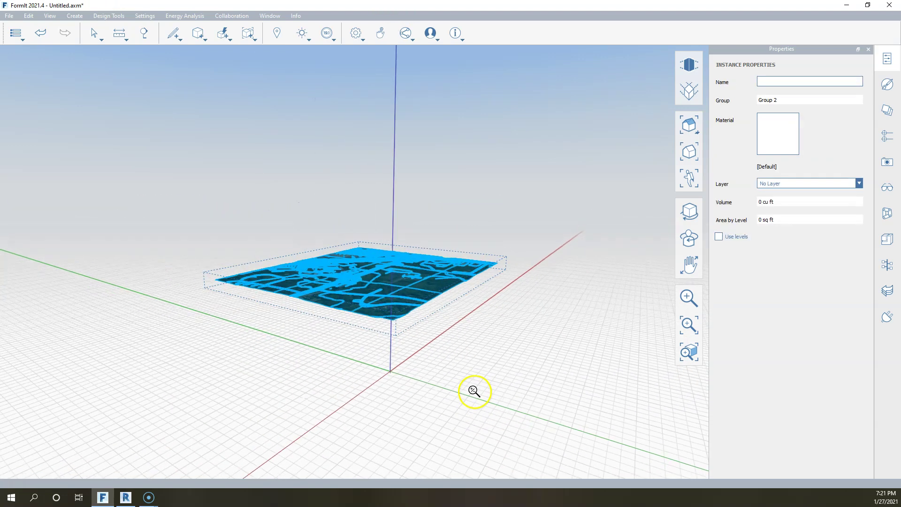
pyautogui.scroll(3, 360, 248)
pyautogui.click(454, 229)
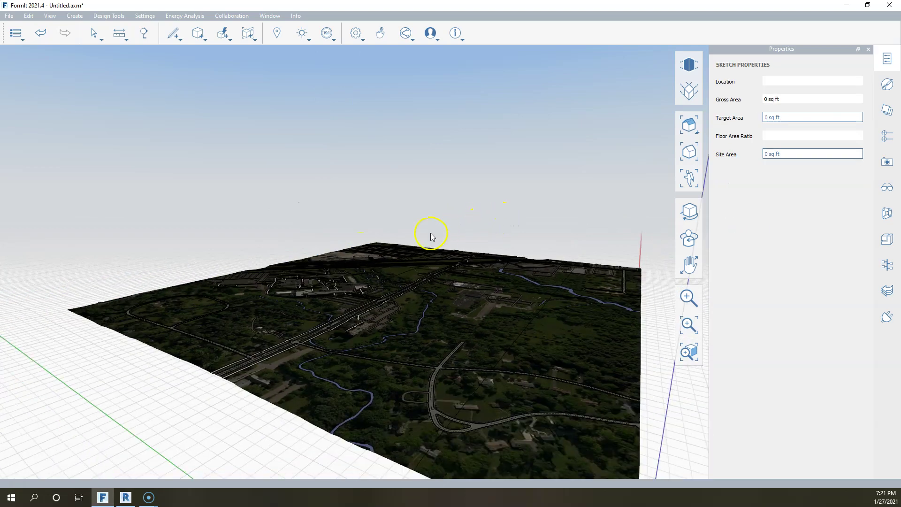
pyautogui.scroll(-5, 431, 236)
pyautogui.click(126, 498)
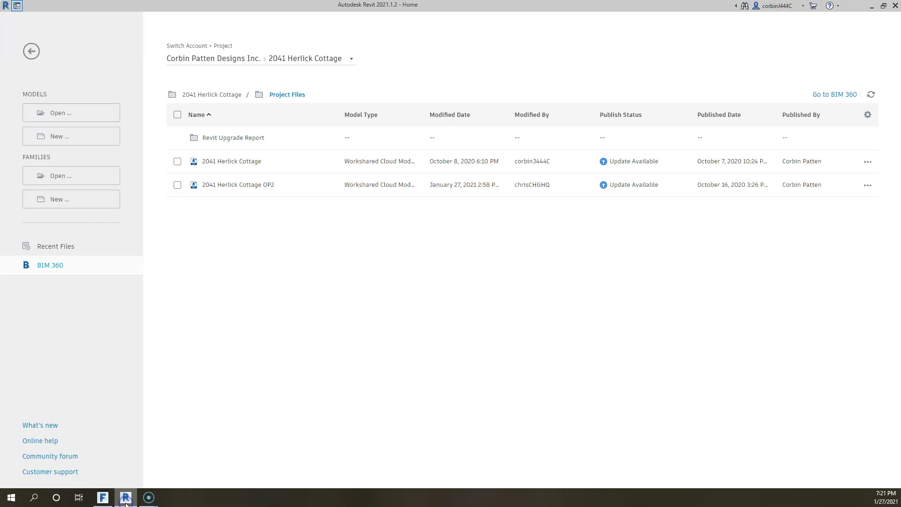
pyautogui.click(103, 498)
pyautogui.scroll(5, 396, 281)
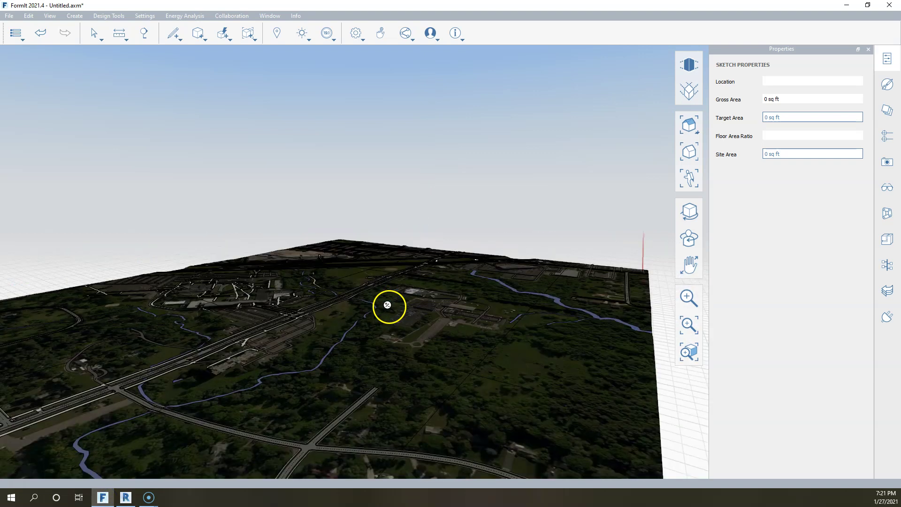
pyautogui.scroll(-3, 388, 306)
# Export all objects locally in DXF format under the file name 21S BIM EE 10 Mile Formit Export
pyautogui.click(9, 16)
pyautogui.moveTo(73, 98)
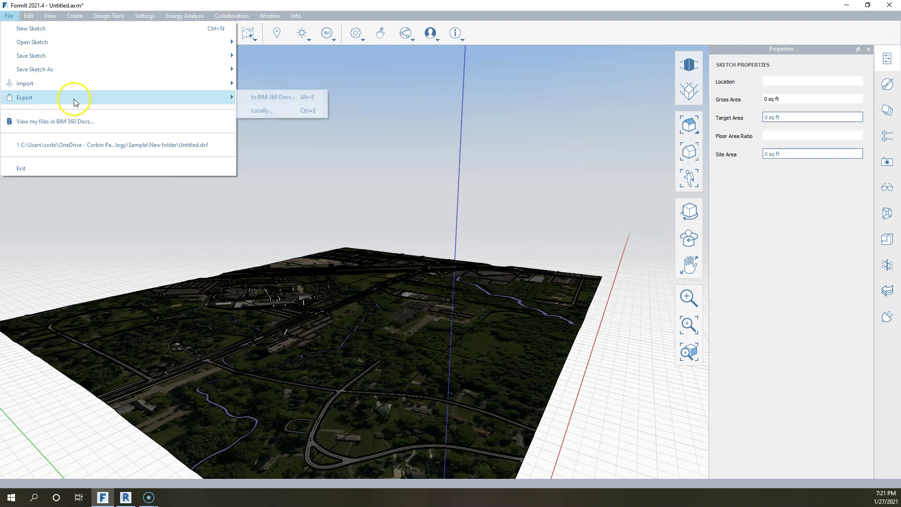
pyautogui.click(268, 111)
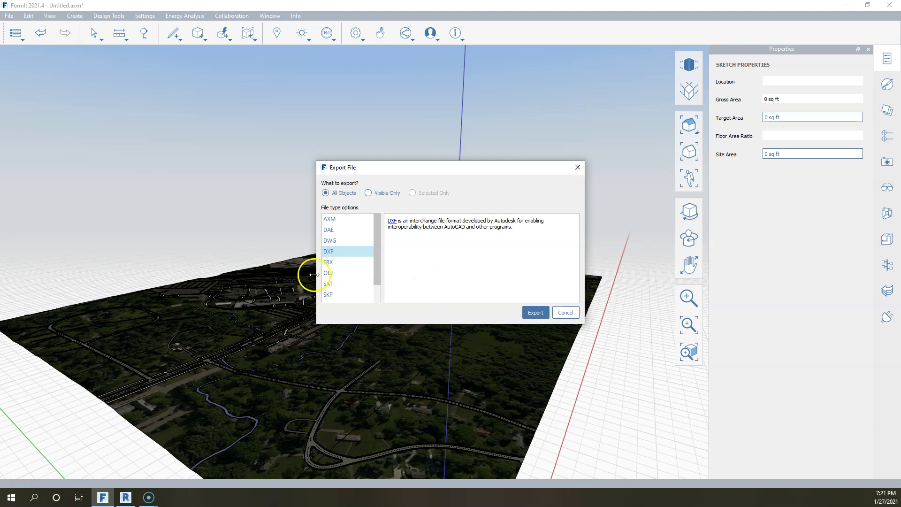
pyautogui.click(528, 314)
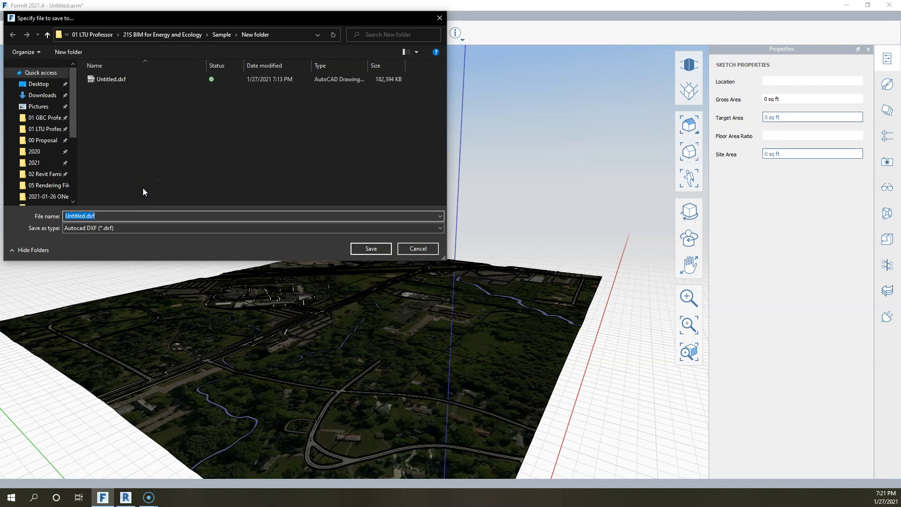
pyautogui.write('20')
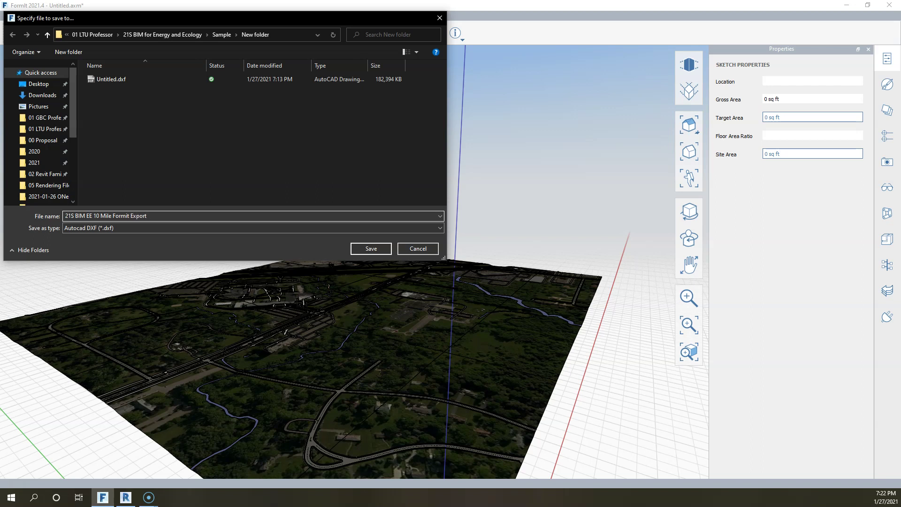
pyautogui.press('Return')
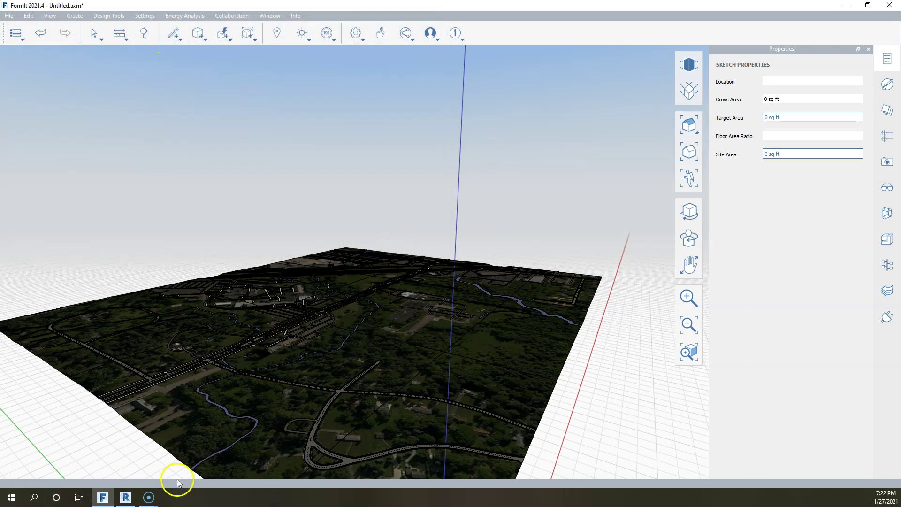
# Switch to Revit and create a new project from the default.rte template in the English-Imperial folder
pyautogui.click(125, 497)
pyautogui.click(60, 136)
pyautogui.moveTo(483, 204); pyautogui.dragTo(398, 169)
pyautogui.click(426, 193)
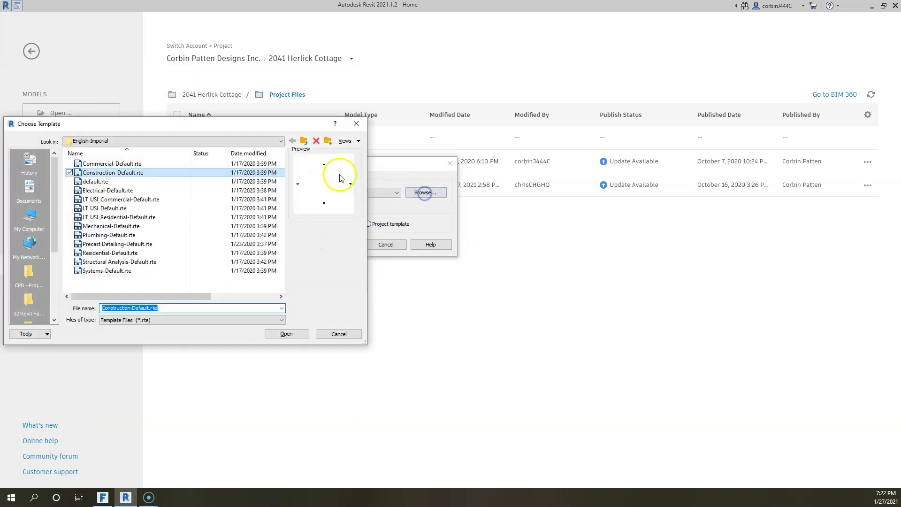
pyautogui.click(102, 181)
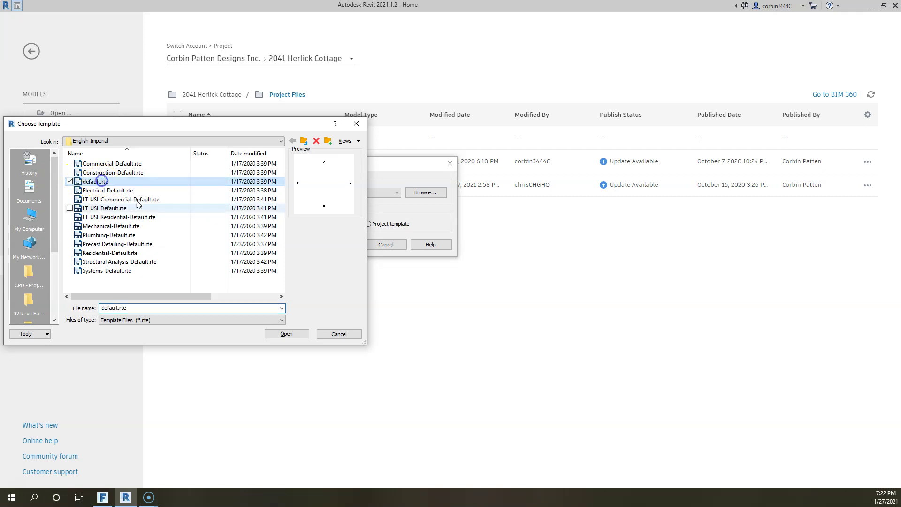
pyautogui.click(286, 335)
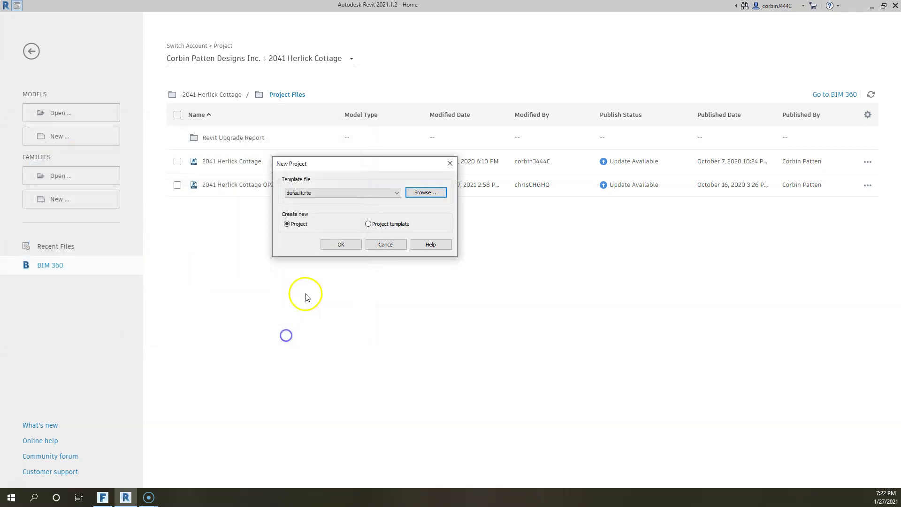
pyautogui.click(340, 245)
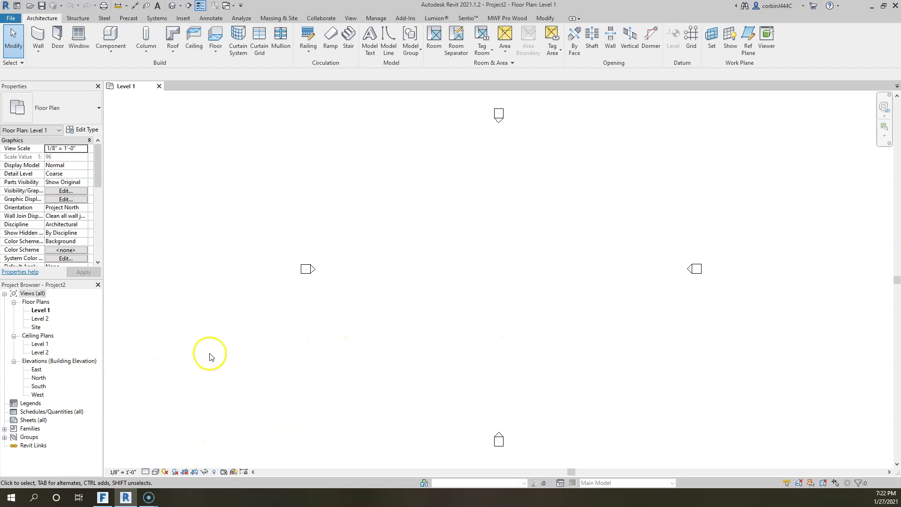
# Start importing a CAD file into the Level 1 floor plan
pyautogui.click(183, 20)
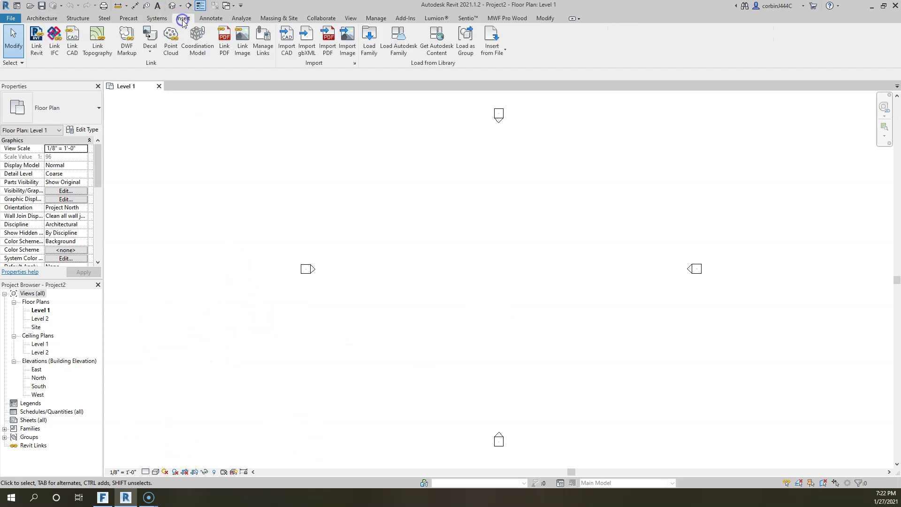
pyautogui.click(287, 52)
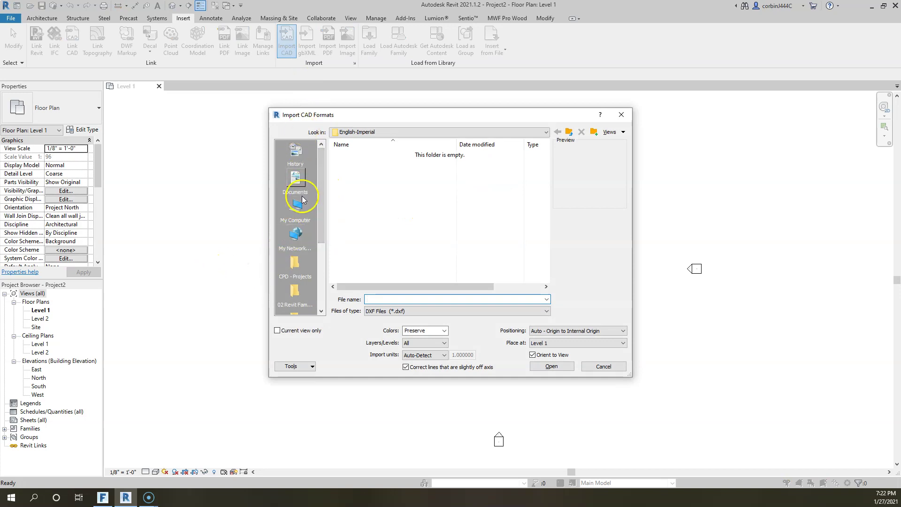
pyautogui.click(296, 155)
pyautogui.click(374, 174)
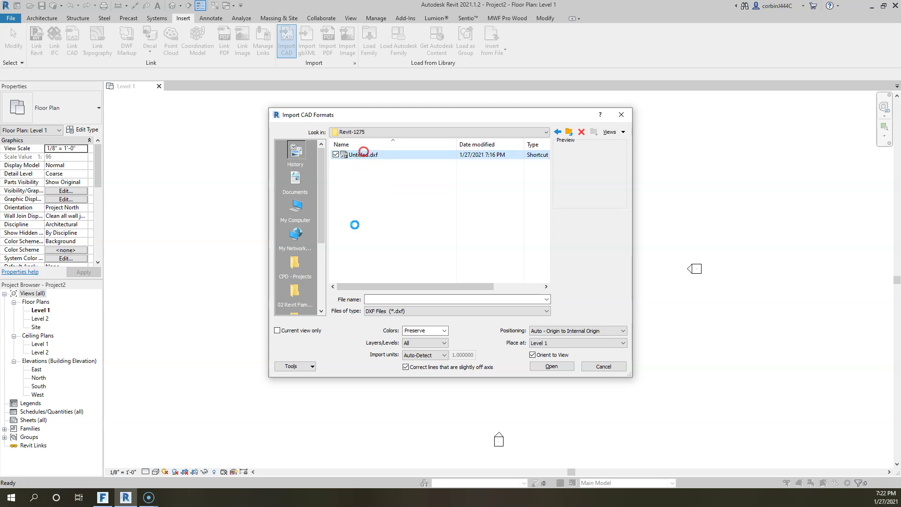
pyautogui.rightClick(365, 155)
pyautogui.click(393, 233)
# Import 21S BIM EE 10 Mile Formit Export.dxf from the BIM for Energy and Ecology course's sample subfolder, using Auto - Origin to Internal Origin at Level 1
pyautogui.click(374, 130)
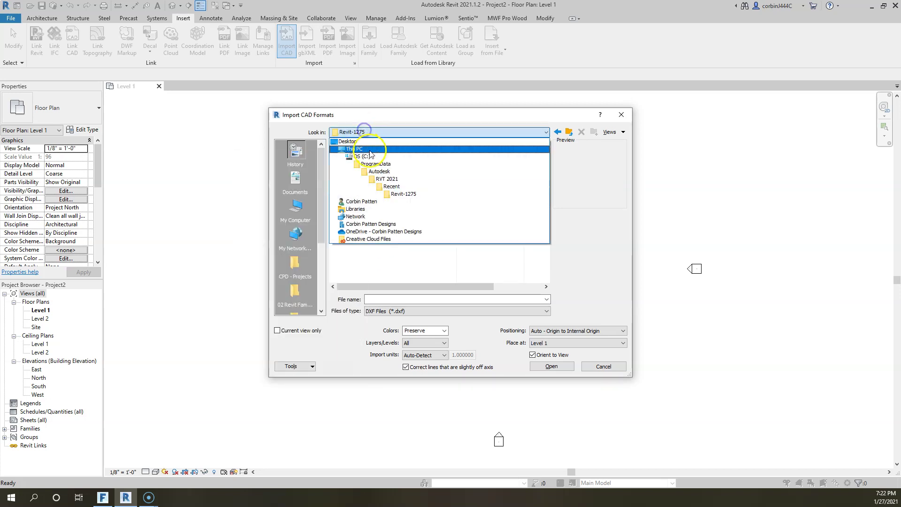
pyautogui.click(392, 224)
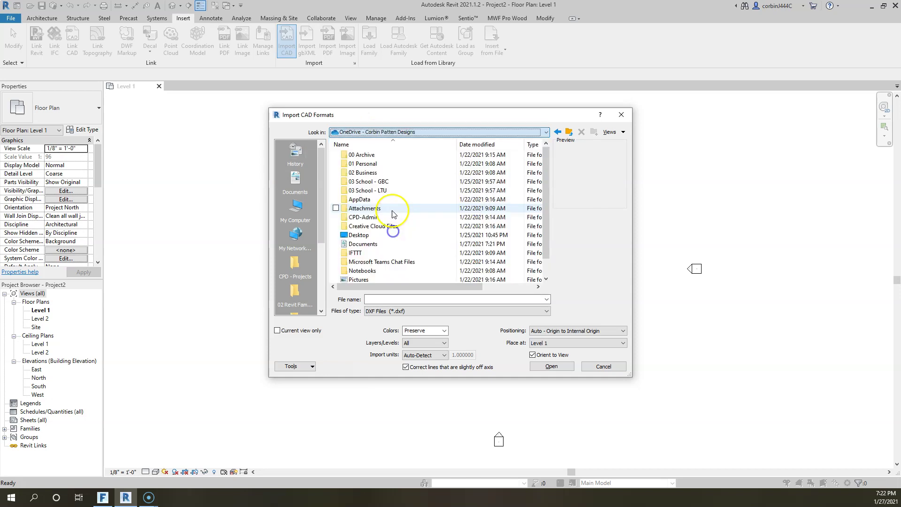
pyautogui.doubleClick(375, 185)
pyautogui.doubleClick(375, 154)
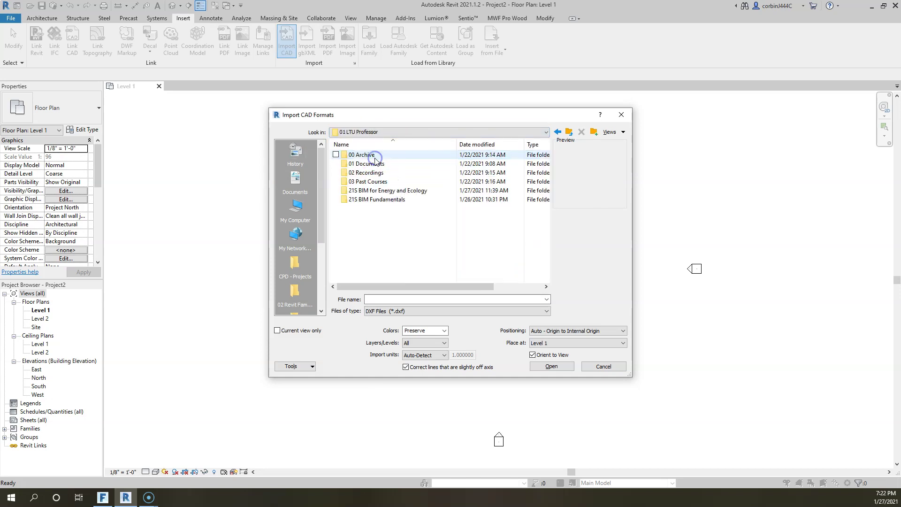
pyautogui.doubleClick(381, 190)
pyautogui.doubleClick(359, 155)
pyautogui.doubleClick(359, 156)
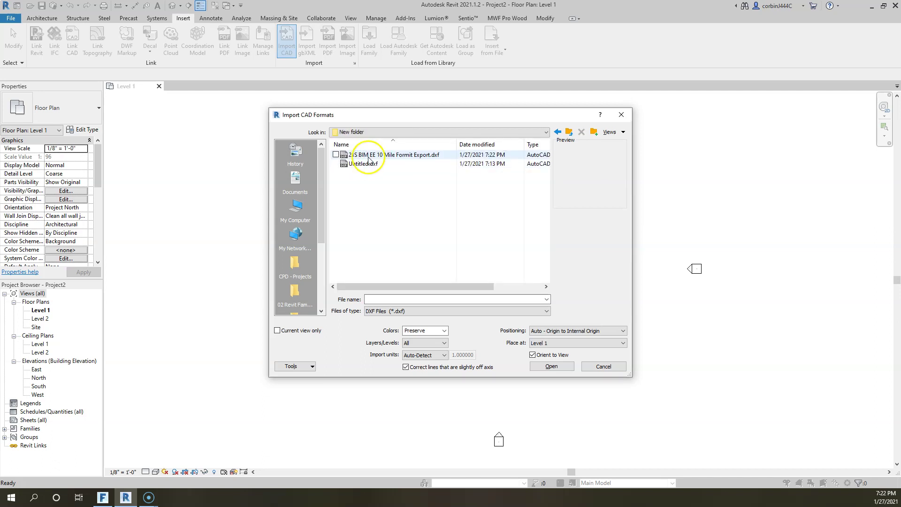
pyautogui.click(392, 155)
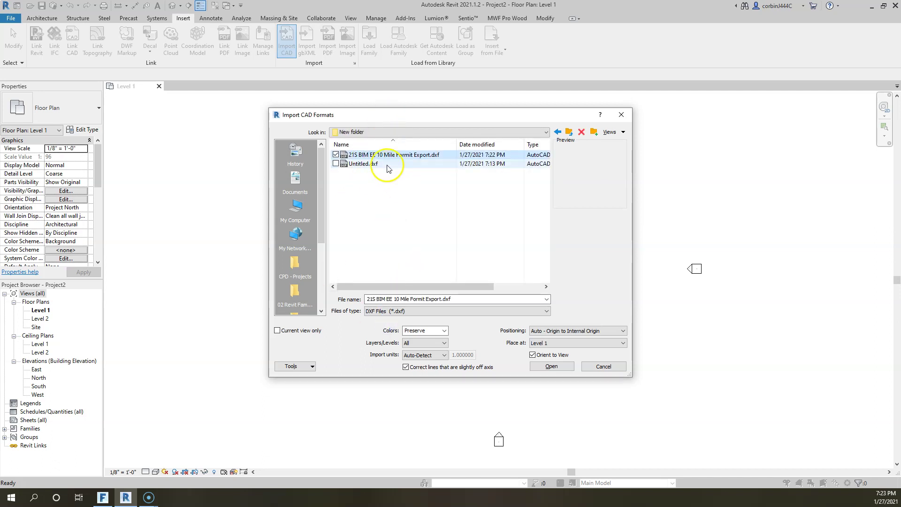
pyautogui.click(550, 367)
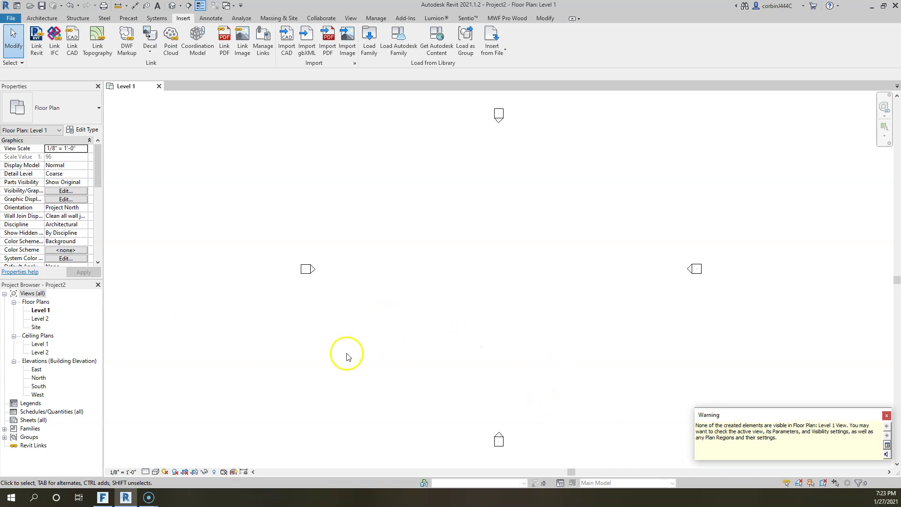
pyautogui.click(193, 324)
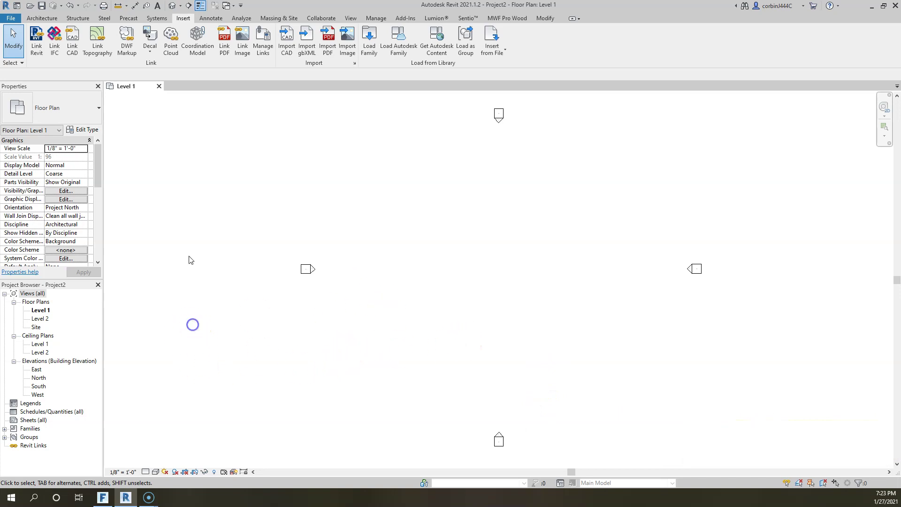
# Open the default 3D view and inspect the imported site geometry from the front
pyautogui.click(171, 7)
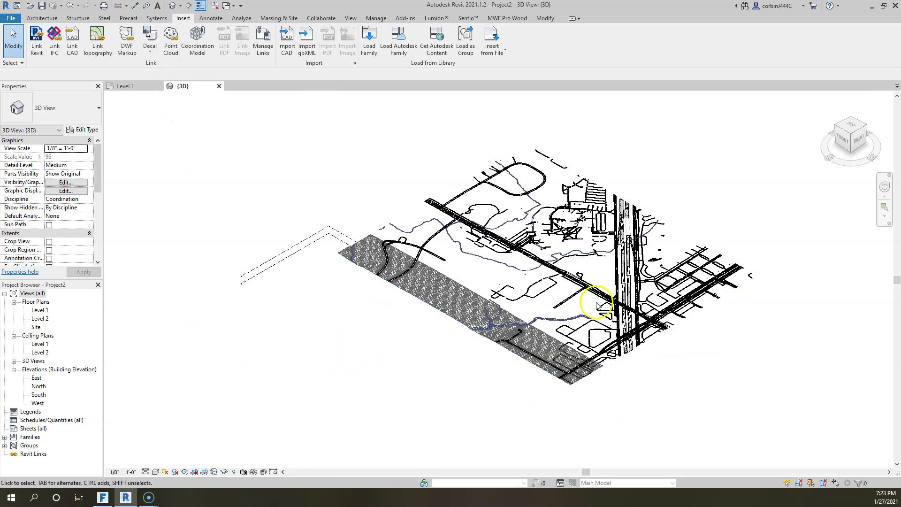
pyautogui.click(577, 269)
pyautogui.keyDown('shift'); pyautogui.moveTo(569, 243); pyautogui.dragTo(723, 272, button='middle'); pyautogui.keyUp('shift')
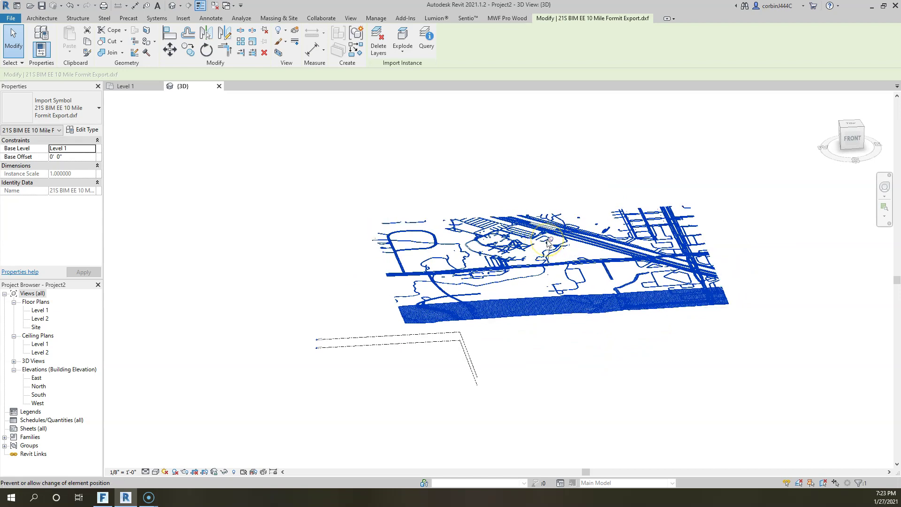
pyautogui.moveTo(634, 296)
pyautogui.keyDown('shift'); pyautogui.mouseDown(button='middle')
pyautogui.moveTo(514, 281)
pyautogui.moveTo(593, 251)
pyautogui.moveTo(633, 284)
pyautogui.mouseUp(button='middle'); pyautogui.keyUp('shift')
pyautogui.click(562, 179)
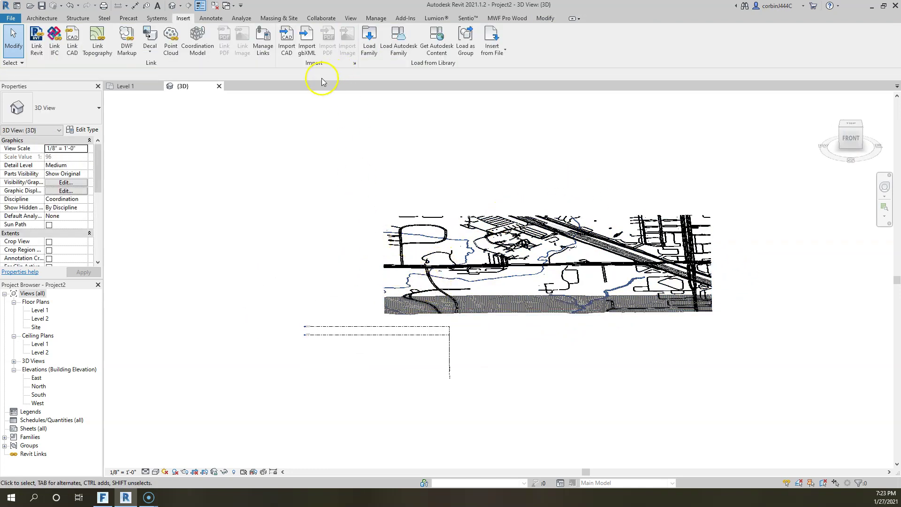
# Start a toposurface created from an import instance and select the imported DXF site geometry
pyautogui.click(274, 19)
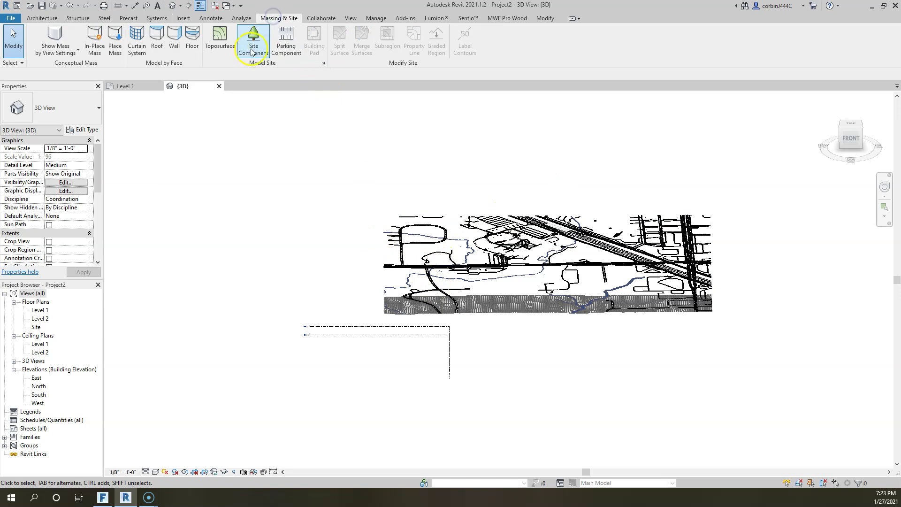
pyautogui.click(219, 47)
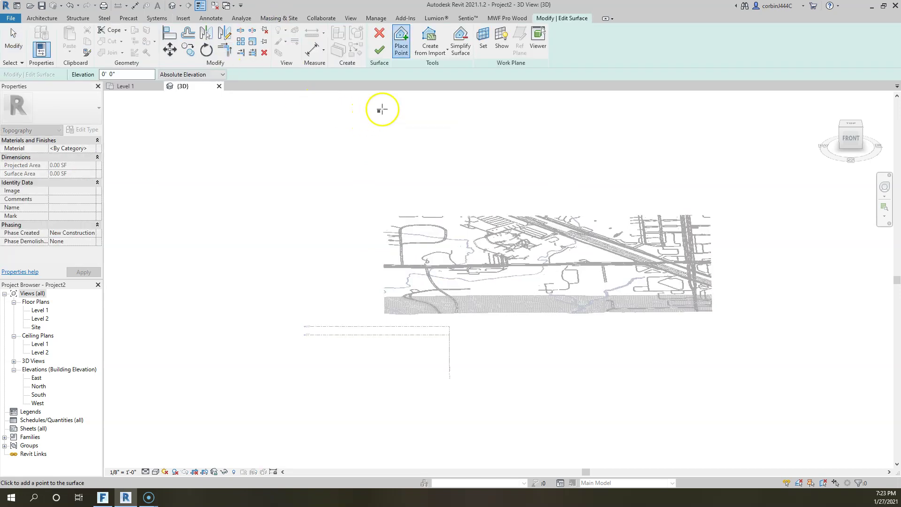
pyautogui.click(427, 56)
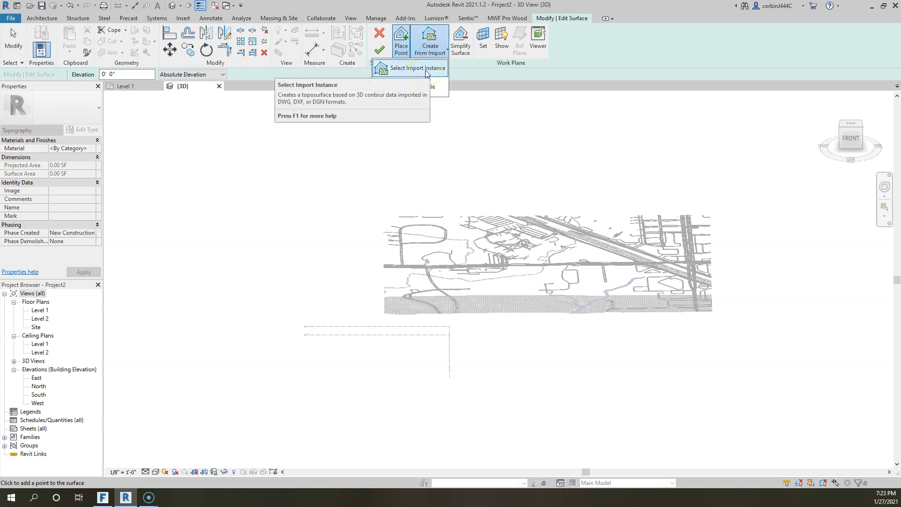
pyautogui.click(426, 70)
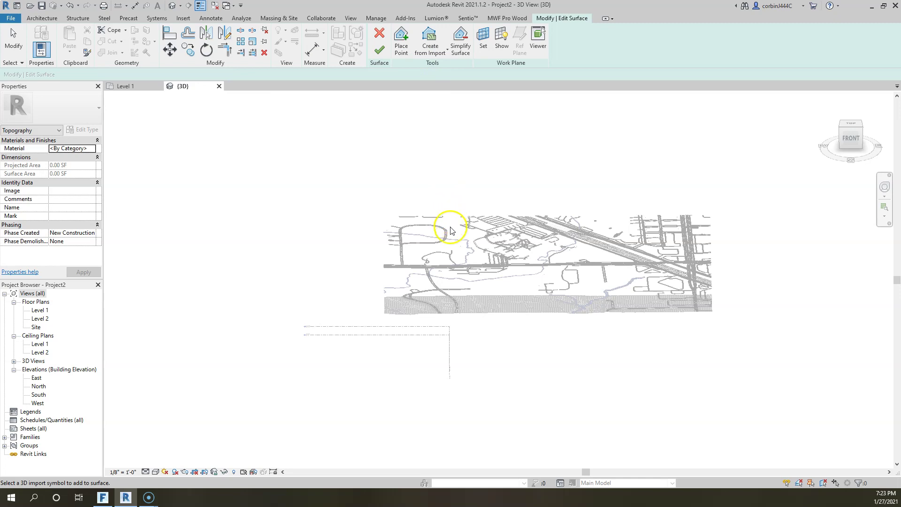
pyautogui.click(421, 245)
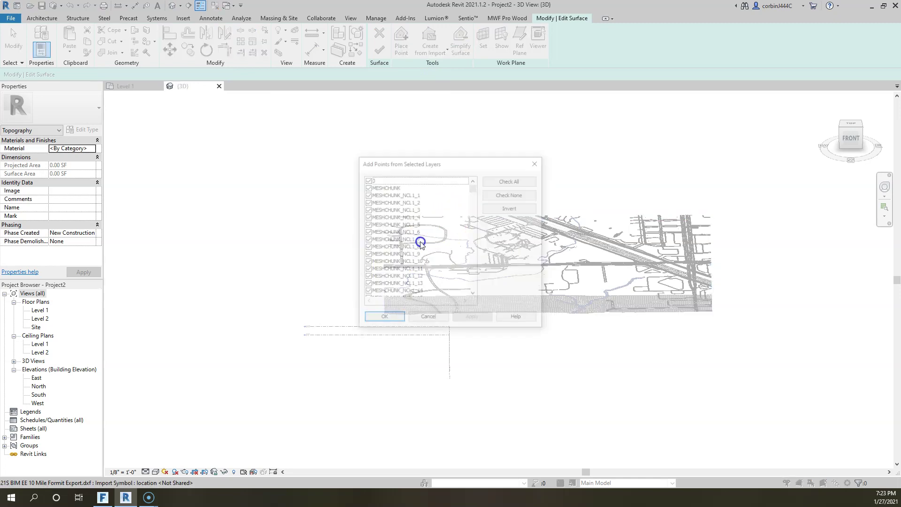
# Look through the import's layer list and add points from all checked layers to the toposurface
pyautogui.scroll(-17, 399, 256)
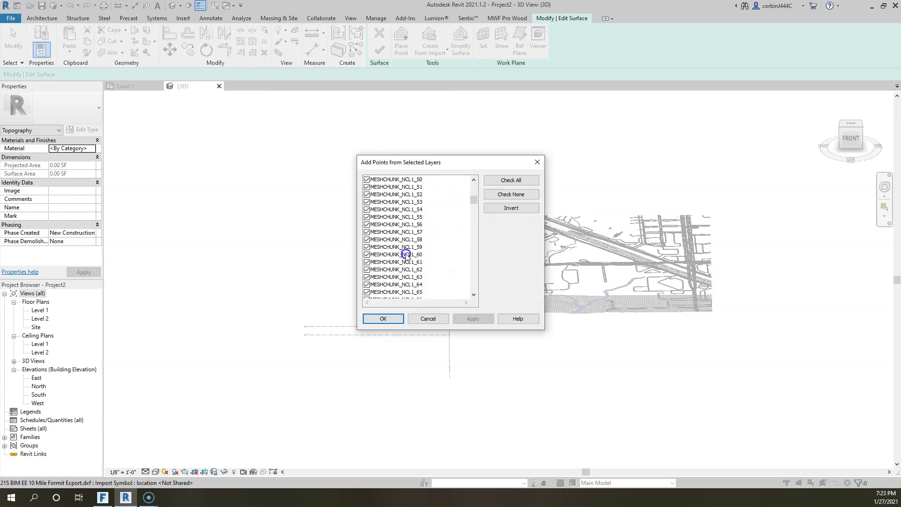
pyautogui.moveTo(472, 207); pyautogui.dragTo(473, 226)
pyautogui.moveTo(466, 295); pyautogui.dragTo(467, 181)
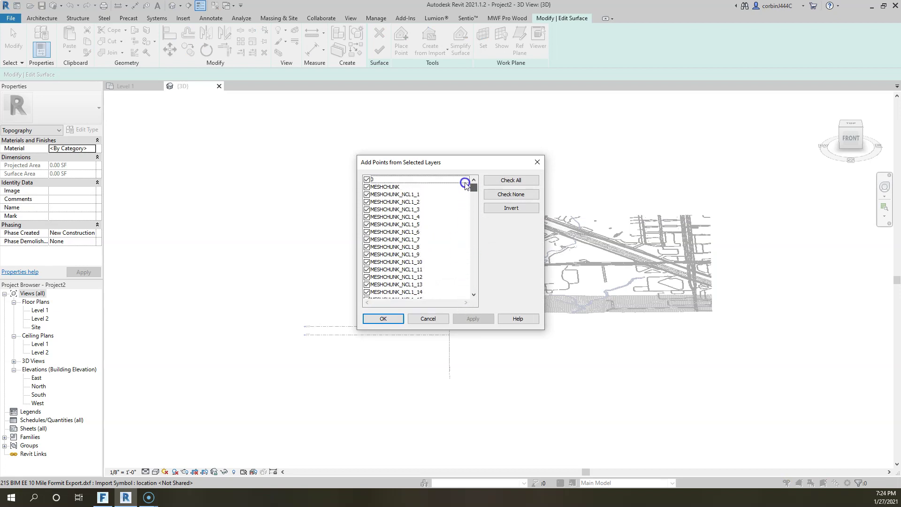
pyautogui.click(382, 319)
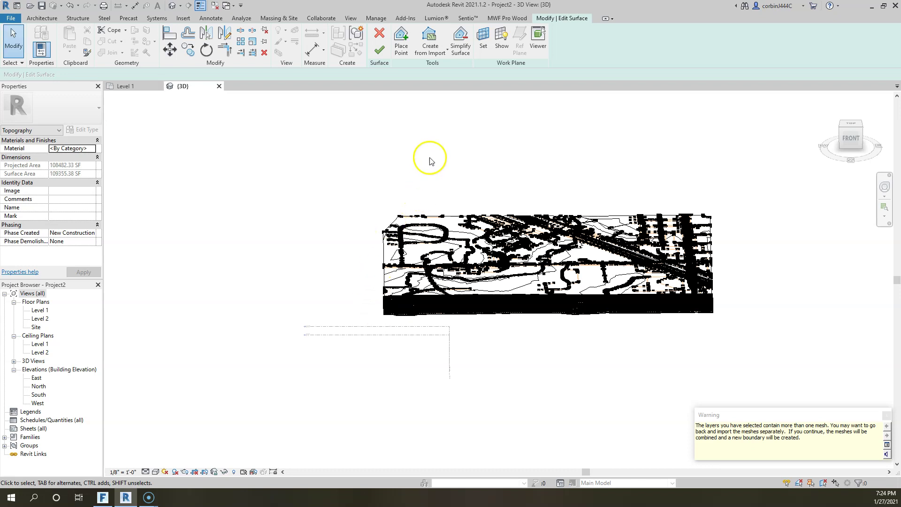
pyautogui.click(505, 171)
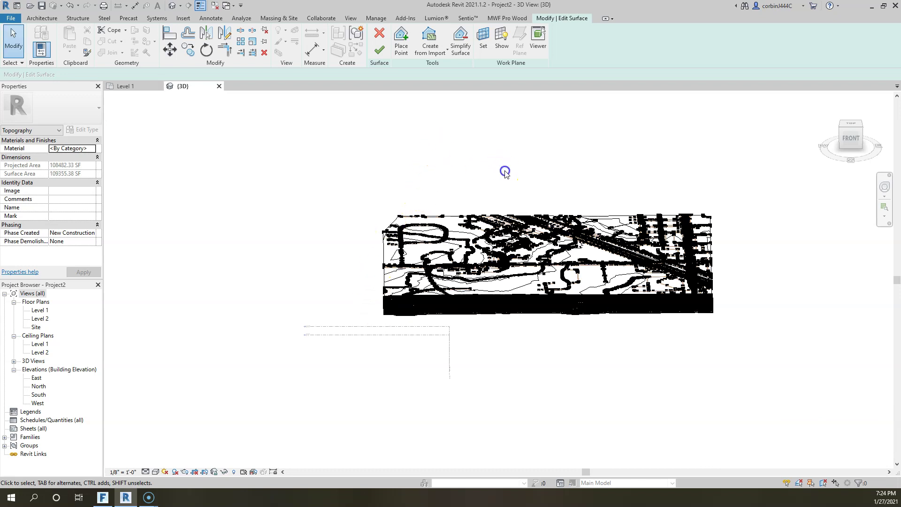
# Simplify the surface with an accuracy of 1, check the reduced points, and finish the toposurface
pyautogui.click(463, 52)
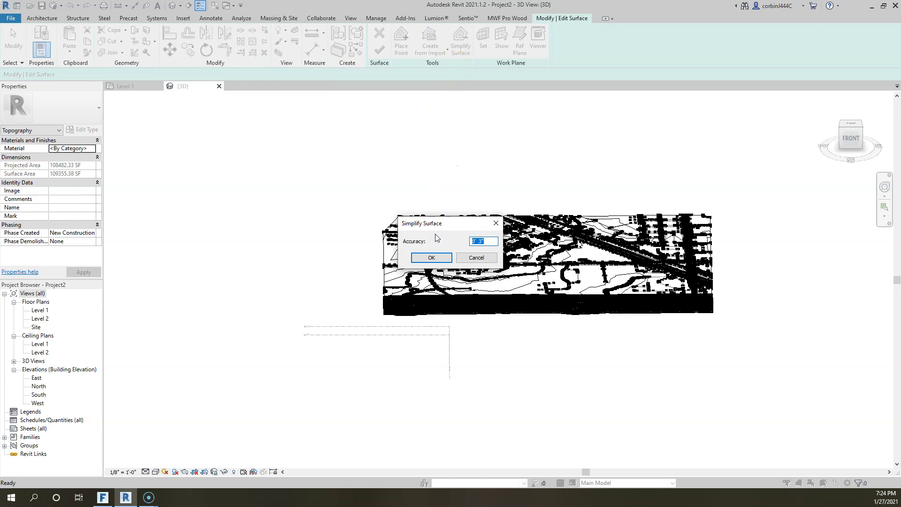
pyautogui.write('1')
pyautogui.click(432, 259)
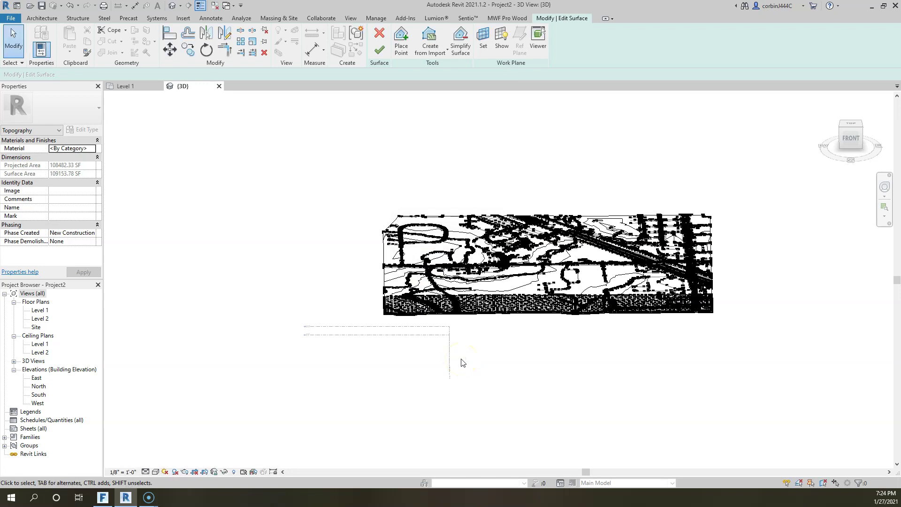
pyautogui.scroll(5, 509, 257)
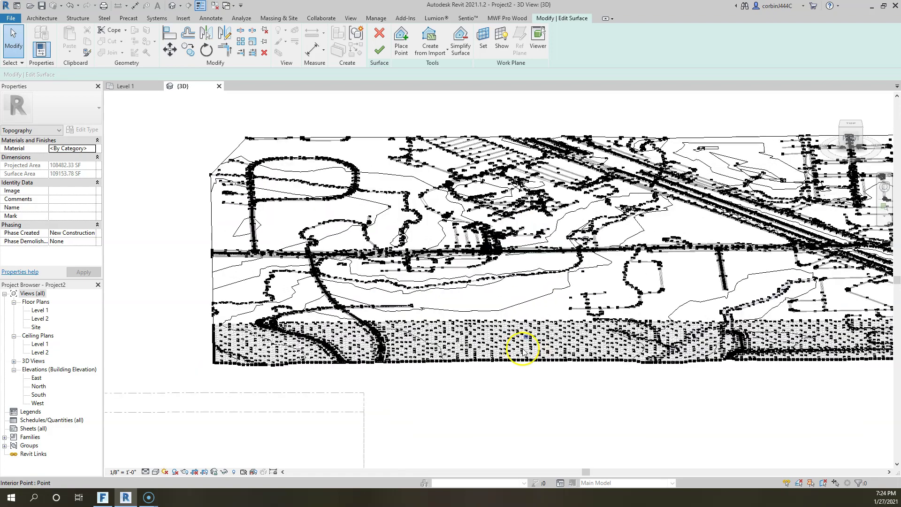
pyautogui.keyDown('shift'); pyautogui.moveTo(522, 352); pyautogui.dragTo(313, 346, button='middle'); pyautogui.keyUp('shift')
pyautogui.scroll(-3, 523, 362)
pyautogui.scroll(5, 627, 332)
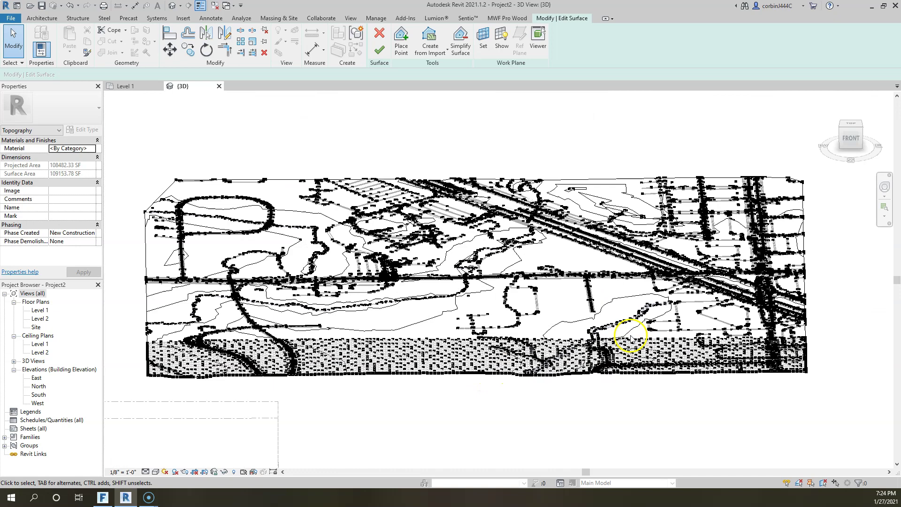
pyautogui.scroll(2, 595, 339)
pyautogui.scroll(-6, 587, 297)
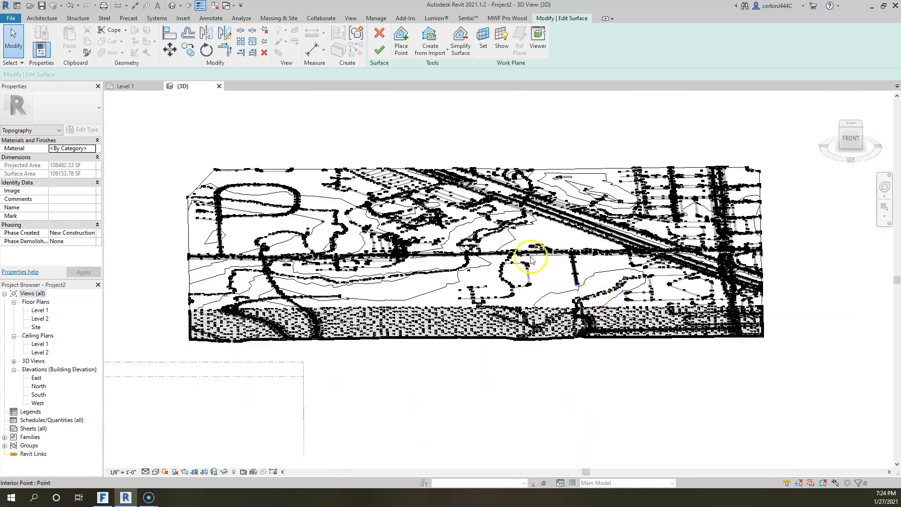
pyautogui.click(378, 49)
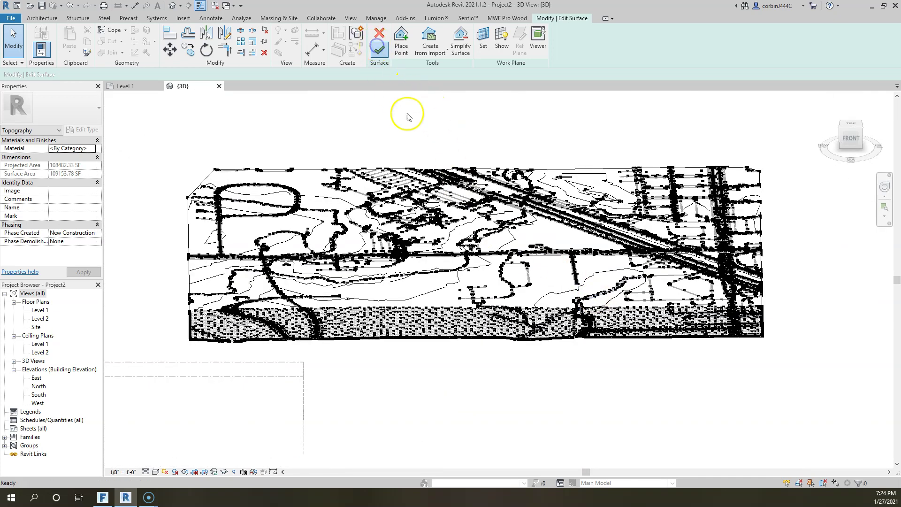
# Inspect the imported DXF and the new toposurface together from an angled 3D view
pyautogui.click(235, 308)
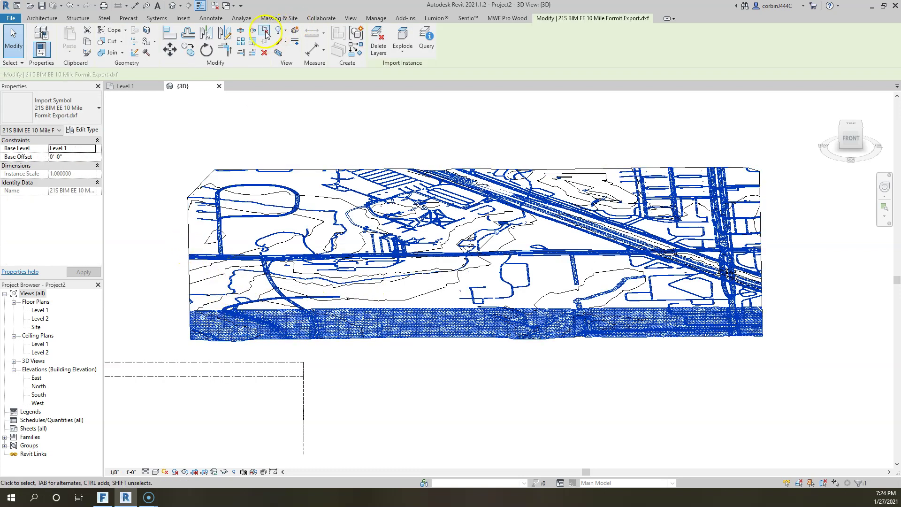
pyautogui.click(290, 189)
pyautogui.keyDown('shift'); pyautogui.moveTo(455, 314); pyautogui.dragTo(494, 368, button='middle'); pyautogui.keyUp('shift')
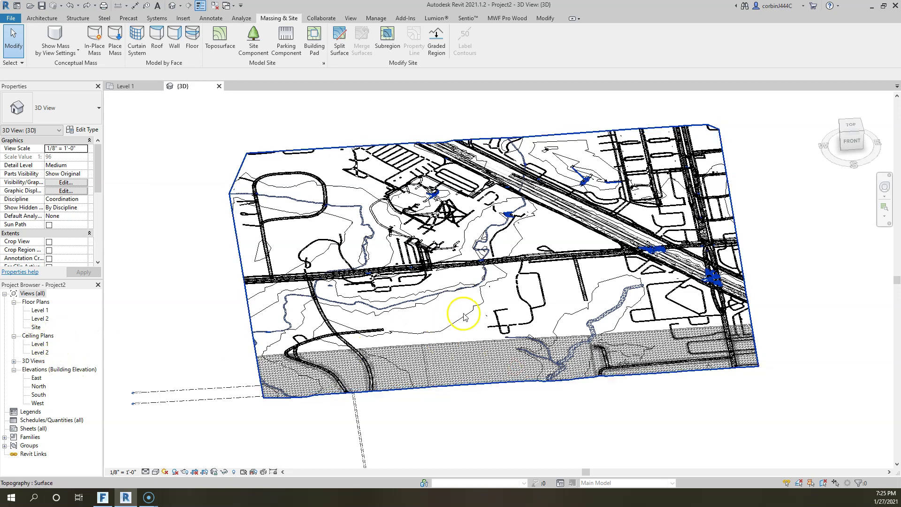
pyautogui.scroll(-3, 455, 342)
pyautogui.click(448, 323)
pyautogui.scroll(1, 357, 341)
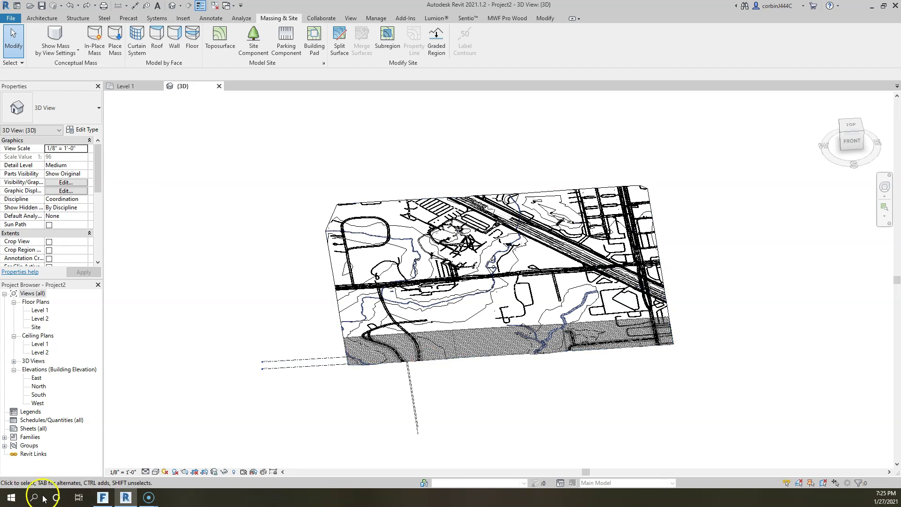
# Switch to FormIt and look over the selected building group on the terrain
pyautogui.click(102, 498)
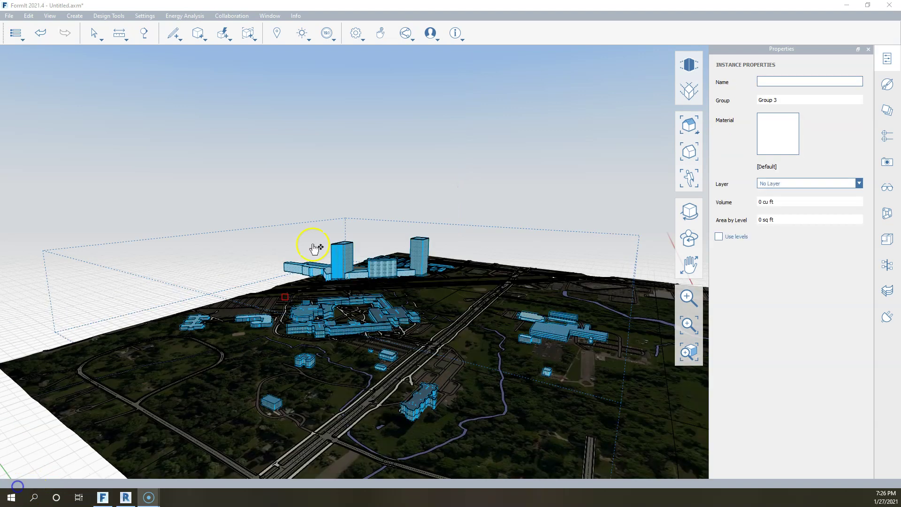
pyautogui.scroll(-2, 311, 243)
pyautogui.scroll(5, 382, 278)
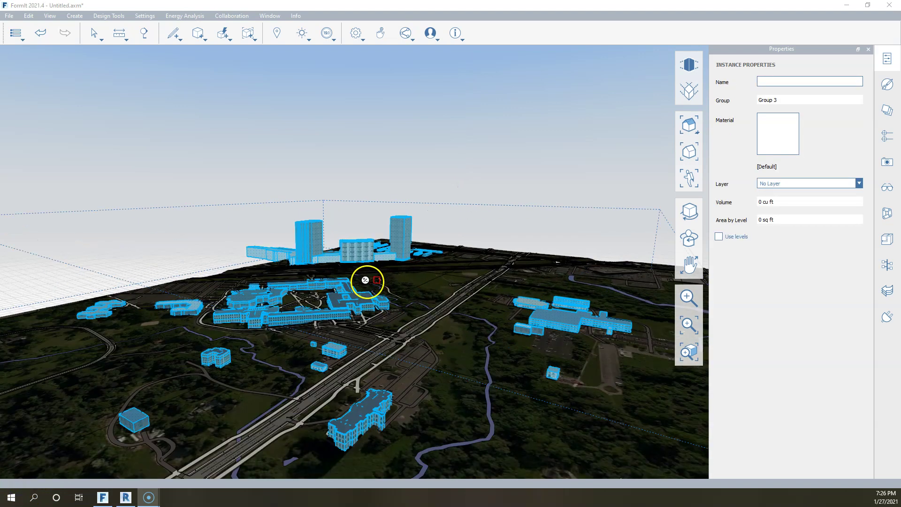
pyautogui.click(74, 92)
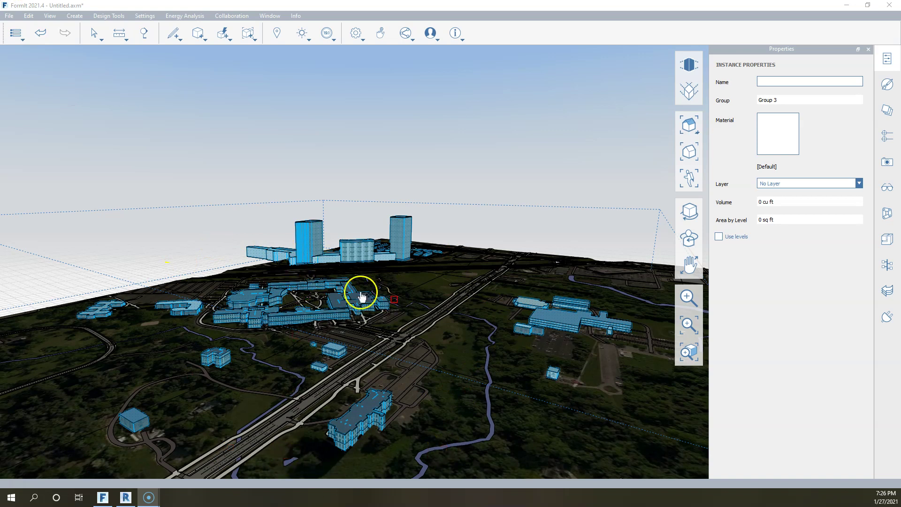
# Review the DXF export settings for selected objects only, close them without exporting, and view the buildings from another angle
pyautogui.click(9, 16)
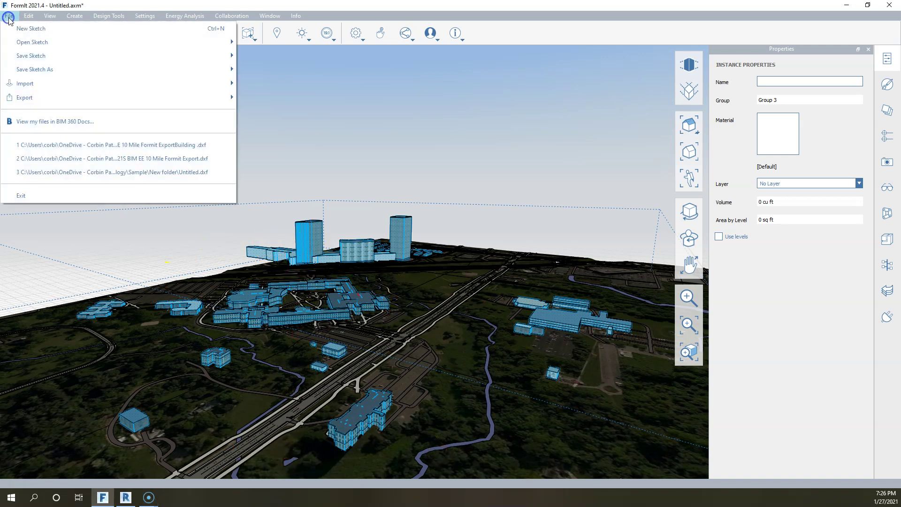
pyautogui.click(32, 95)
pyautogui.click(291, 112)
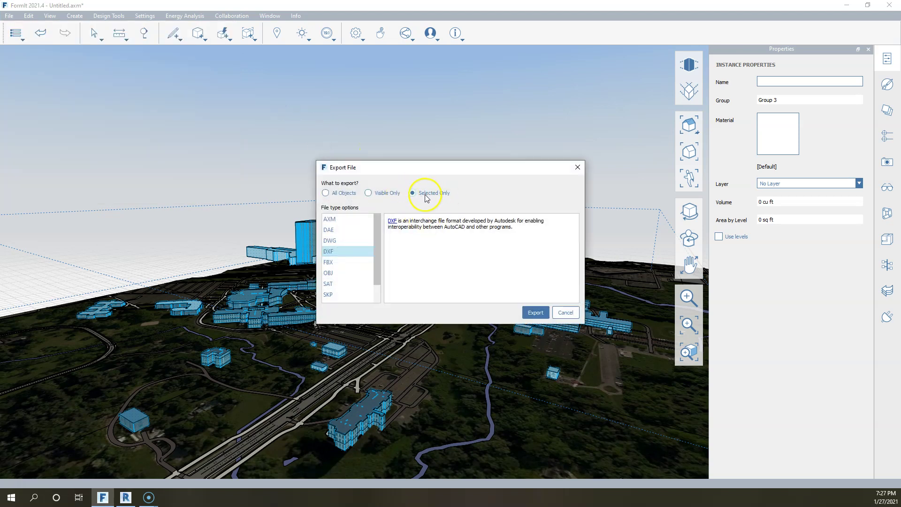
pyautogui.click(565, 313)
pyautogui.scroll(-5, 561, 255)
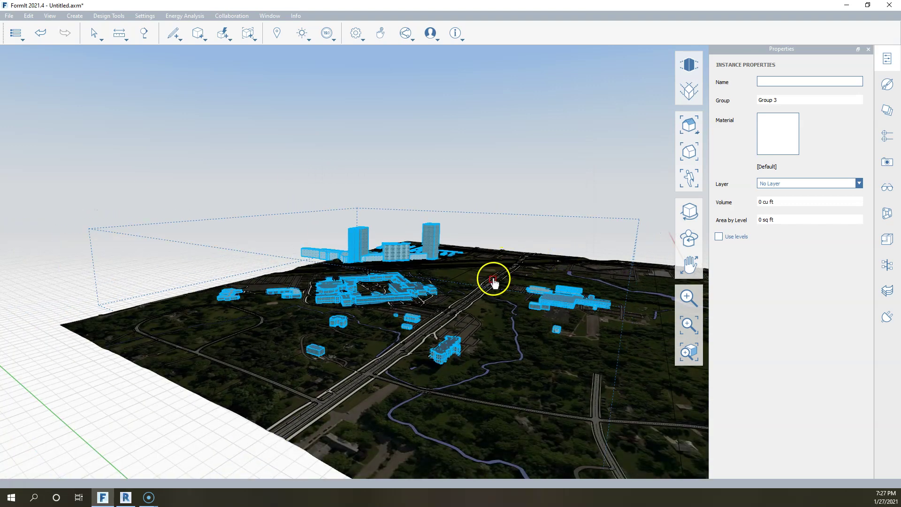
pyautogui.moveTo(503, 262); pyautogui.dragTo(475, 280, button='middle')
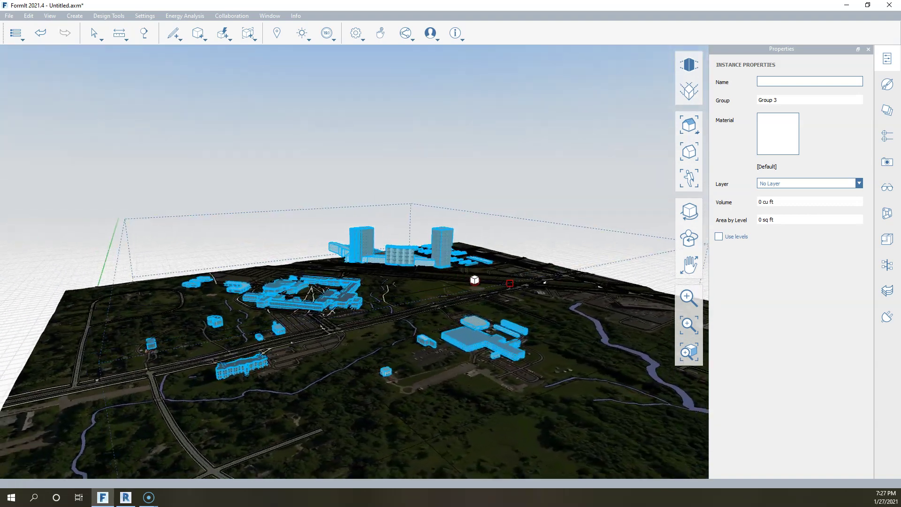
# Switch back to Revit and examine the roads and contours of the site in the 3D view
pyautogui.click(124, 499)
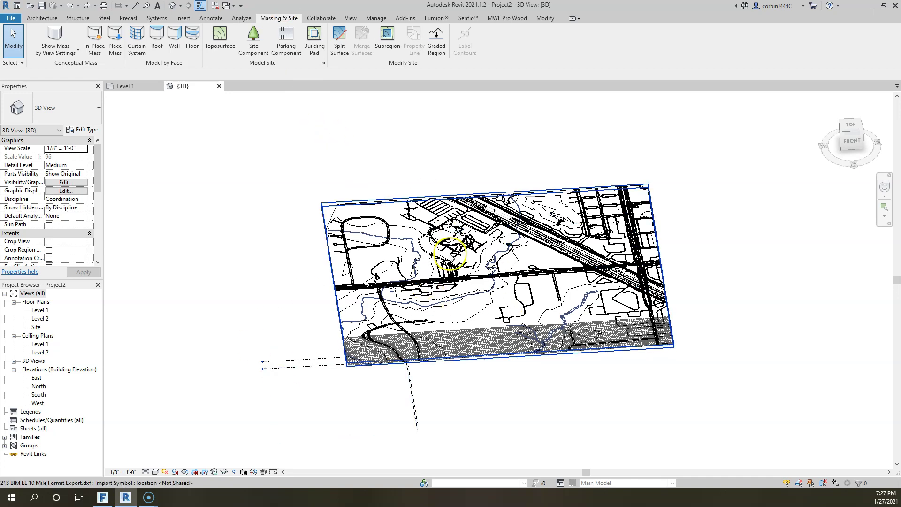
pyautogui.scroll(5, 451, 257)
pyautogui.click(450, 257)
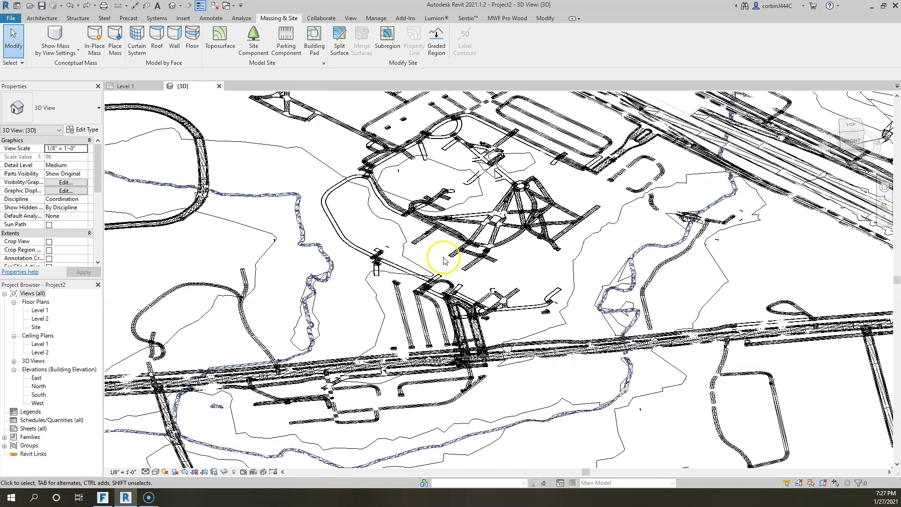
pyautogui.scroll(2, 445, 261)
pyautogui.scroll(-5, 445, 261)
pyautogui.scroll(1, 471, 259)
pyautogui.click(472, 262)
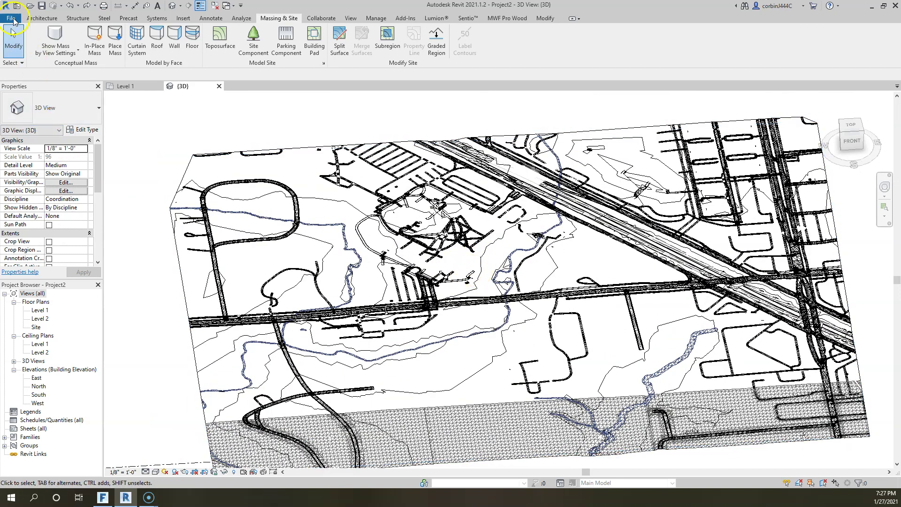
# Start an in-place component in the Mass category and give it a name that identifies the buildings
pyautogui.click(10, 18)
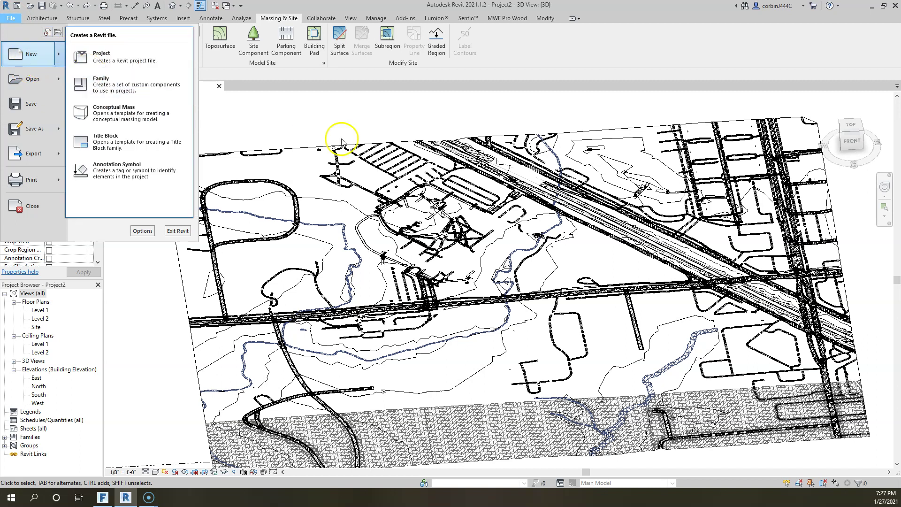
pyautogui.click(42, 18)
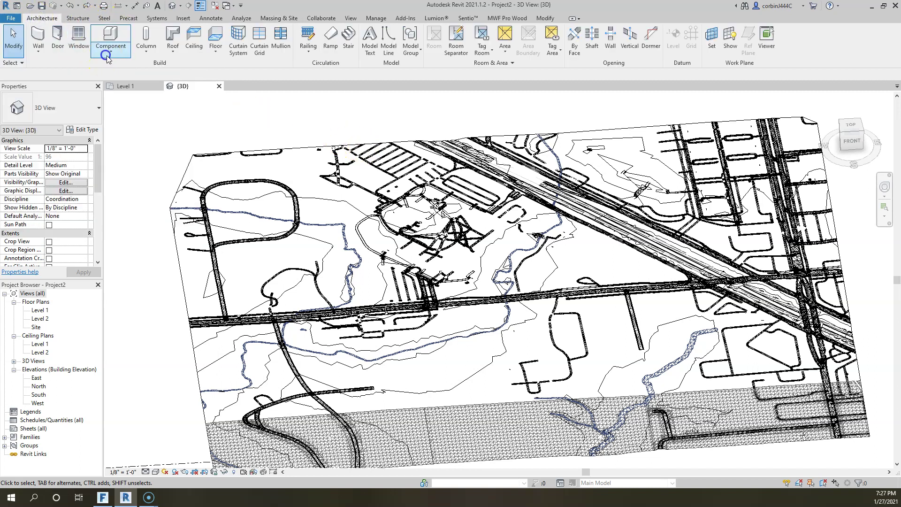
pyautogui.click(108, 51)
pyautogui.click(107, 90)
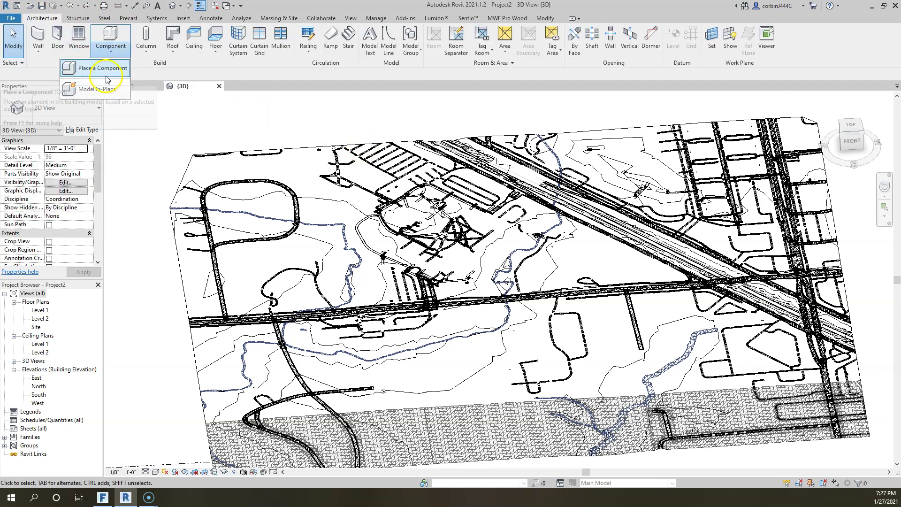
pyautogui.scroll(-7, 401, 223)
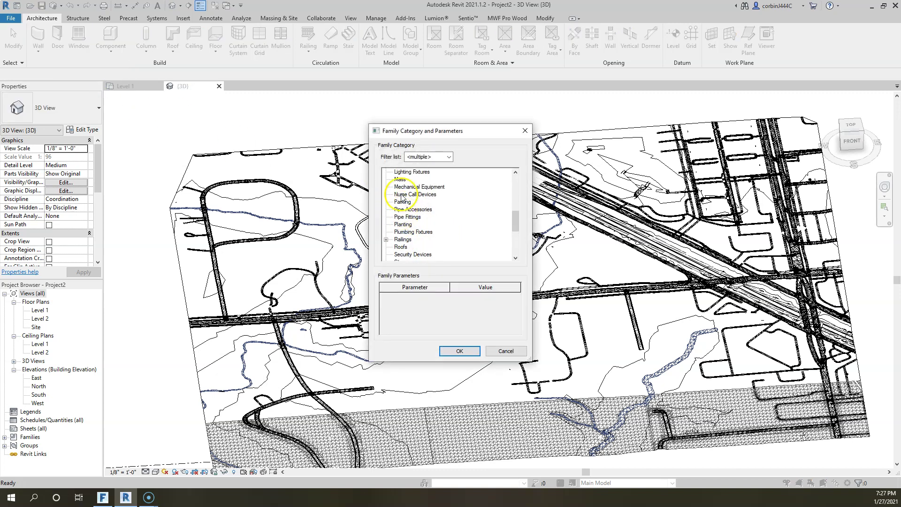
pyautogui.doubleClick(401, 182)
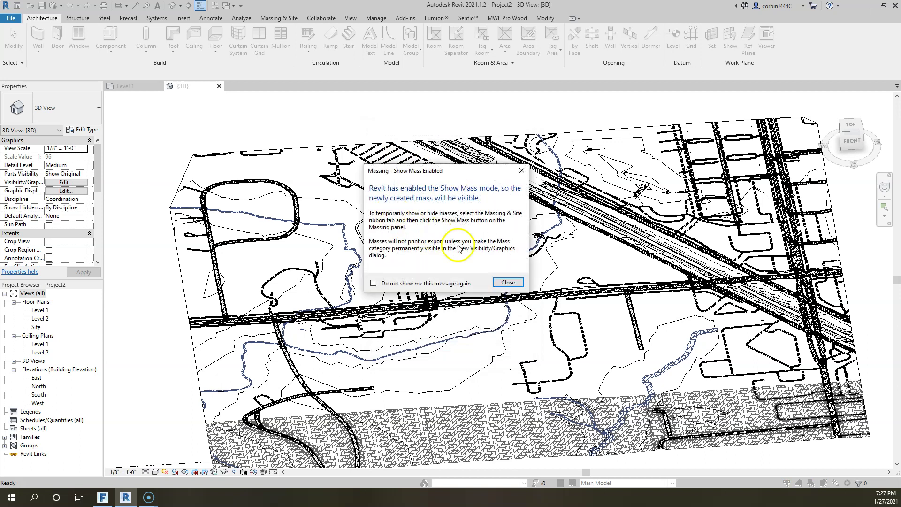
pyautogui.click(466, 280)
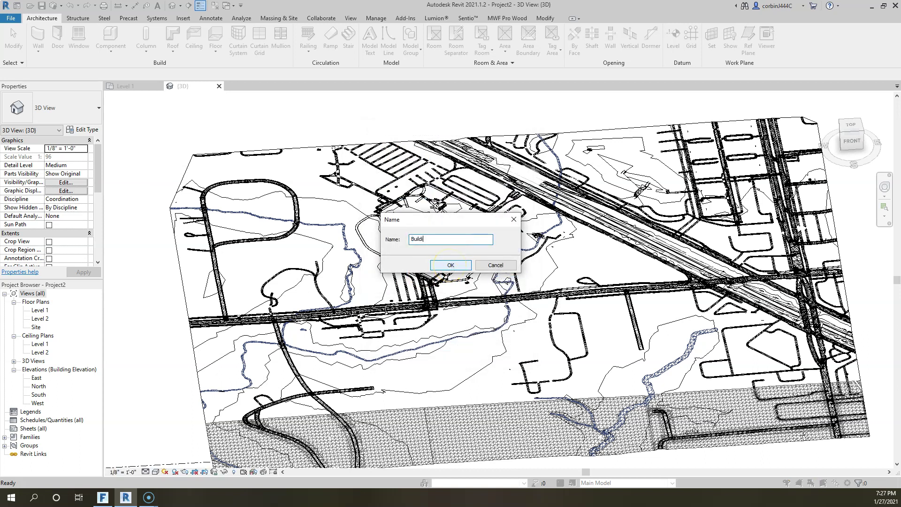
pyautogui.click(451, 264)
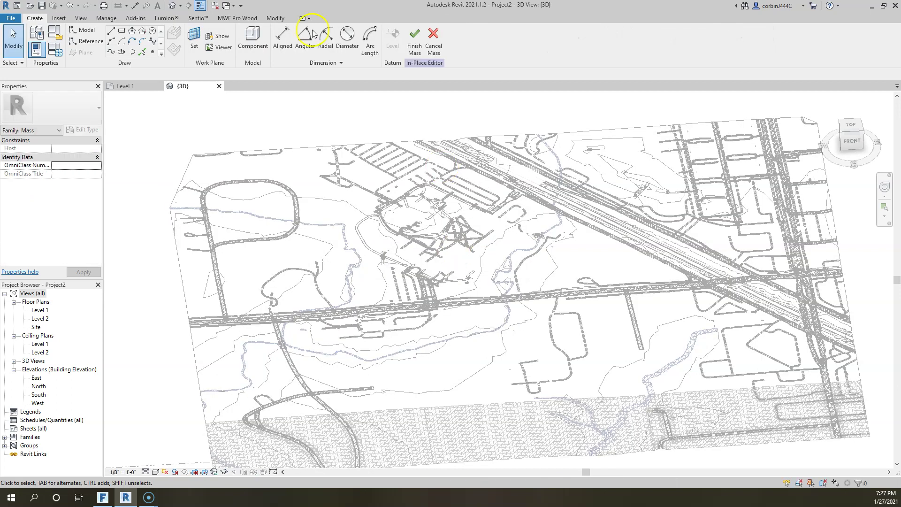
# Import the 21S BIM EE 10 Mile Formit building export DXF into the in-place mass and finish the mass
pyautogui.scroll(-3, 469, 237)
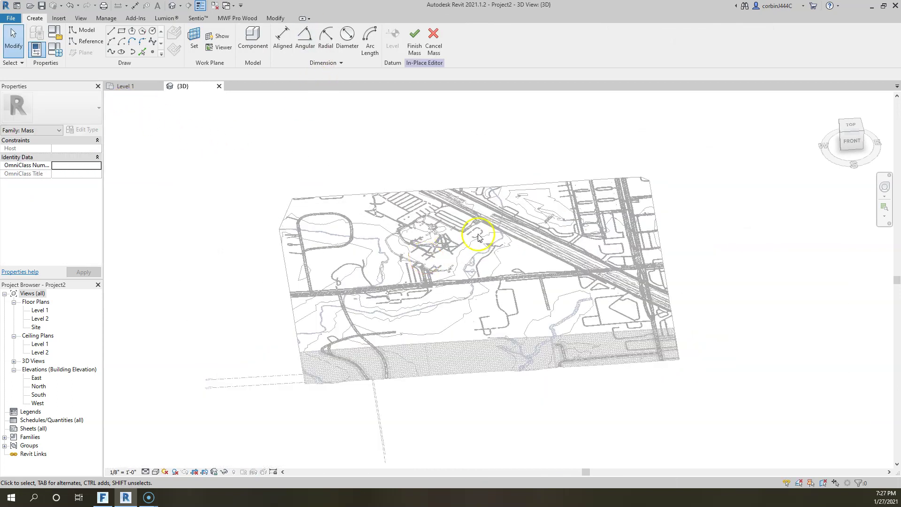
pyautogui.scroll(2, 483, 236)
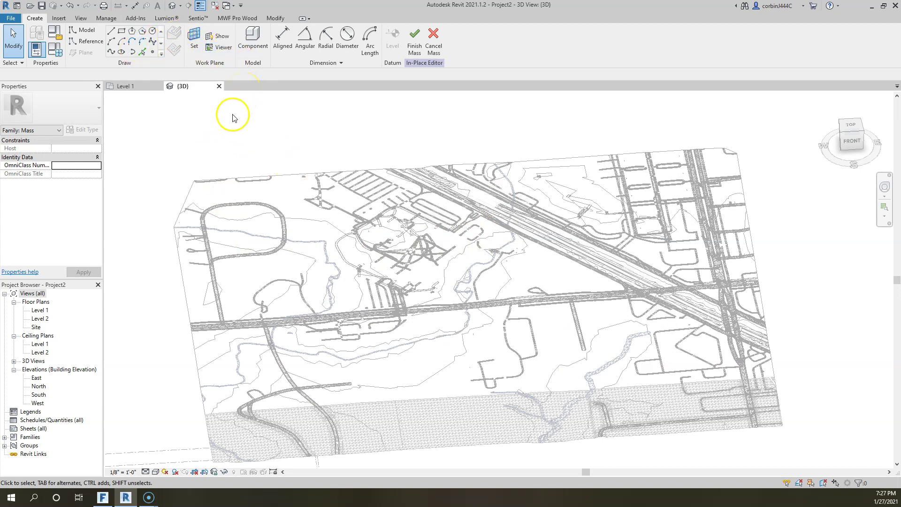
pyautogui.click(60, 19)
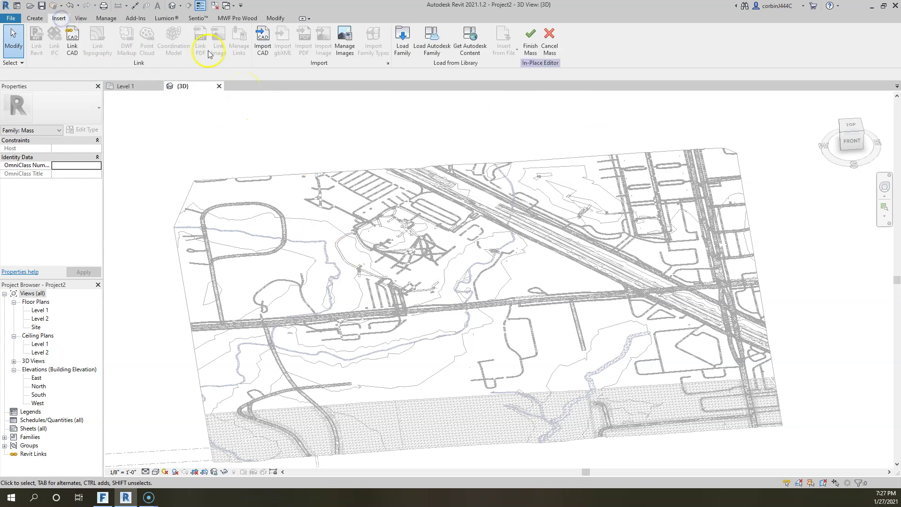
pyautogui.click(261, 49)
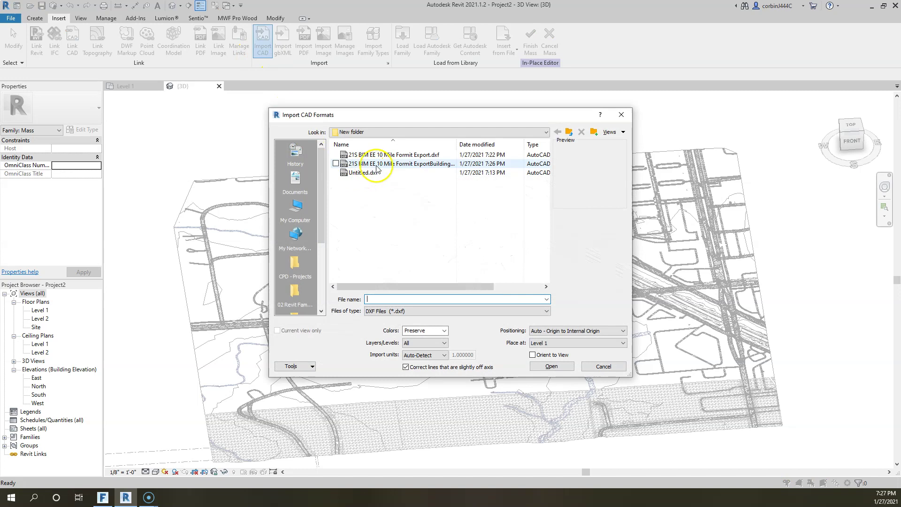
pyautogui.doubleClick(376, 164)
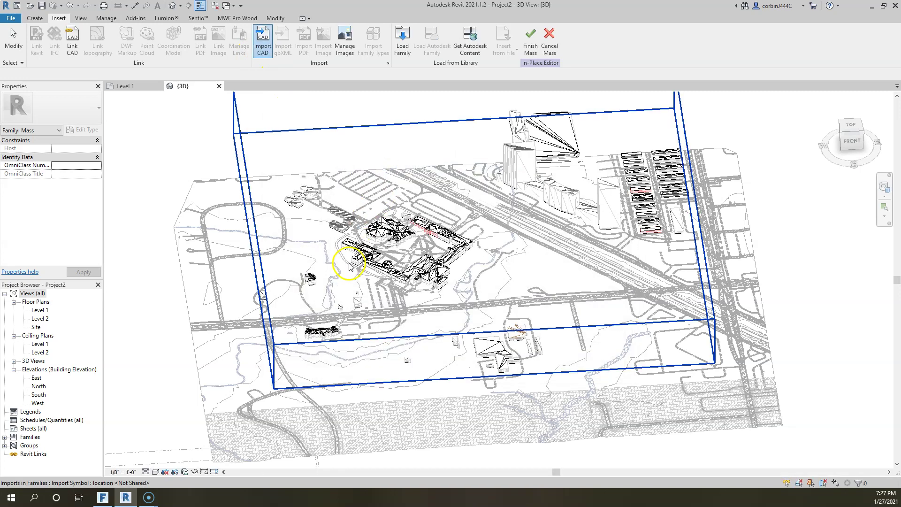
pyautogui.click(531, 45)
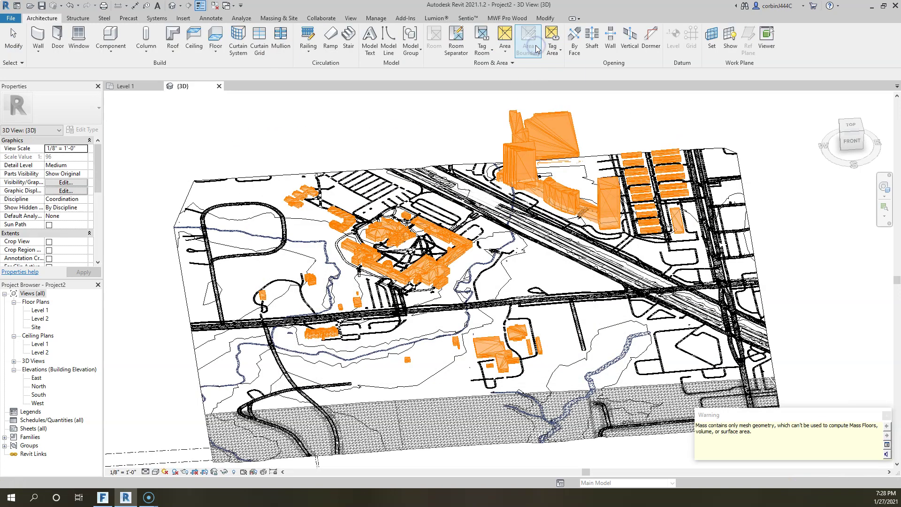
pyautogui.click(759, 217)
# Move the topography, site import and building mass together about 208' horizontally to the left in the front view
pyautogui.scroll(5, 438, 247)
pyautogui.scroll(-8, 492, 202)
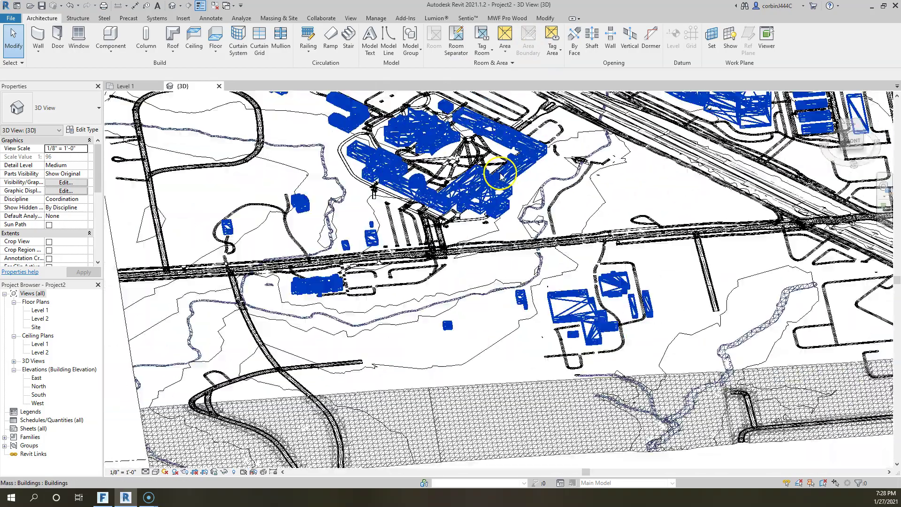
pyautogui.moveTo(558, 356); pyautogui.dragTo(490, 218)
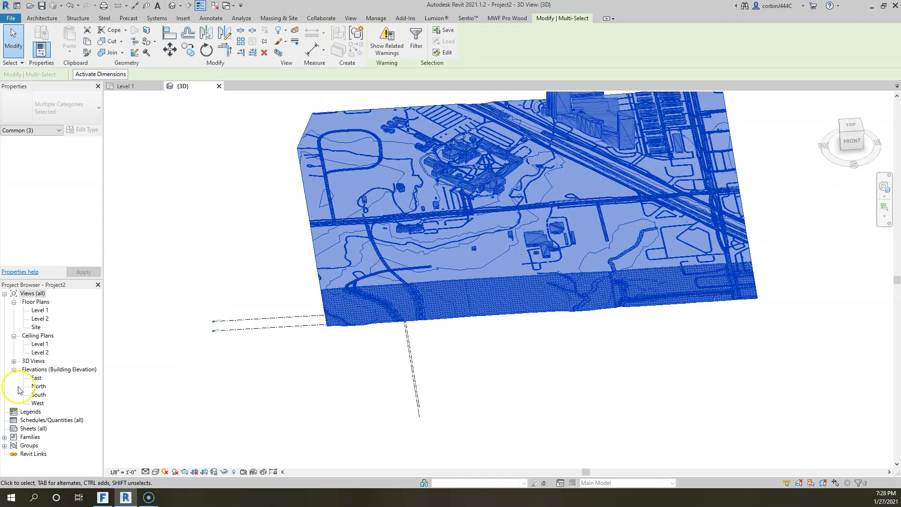
pyautogui.click(852, 142)
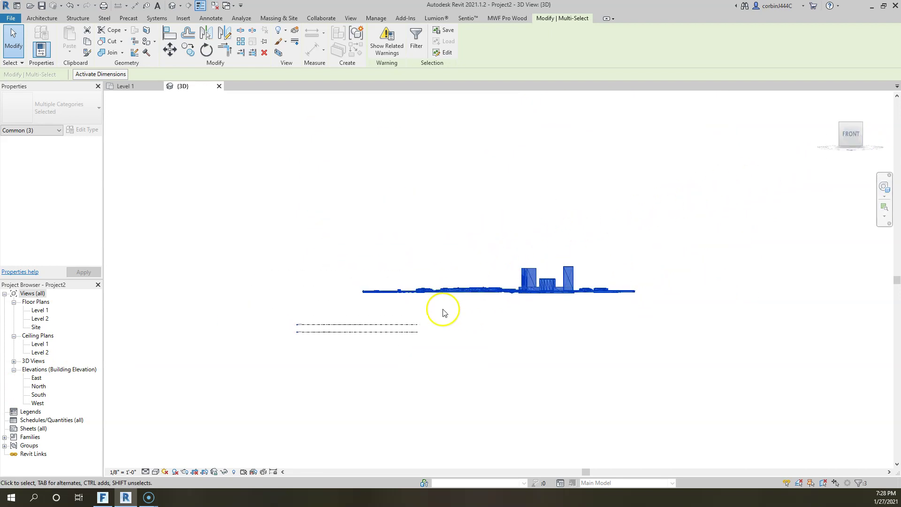
pyautogui.scroll(3, 396, 316)
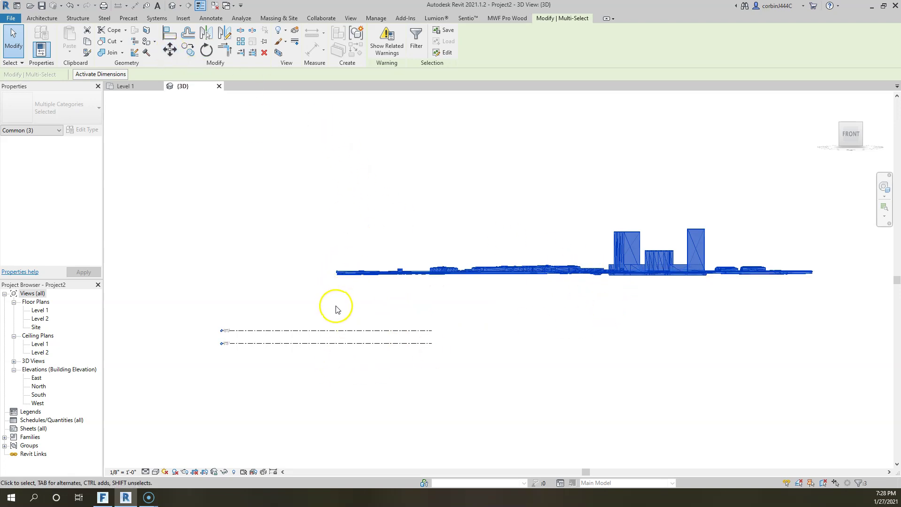
pyautogui.click(168, 55)
pyautogui.click(594, 272)
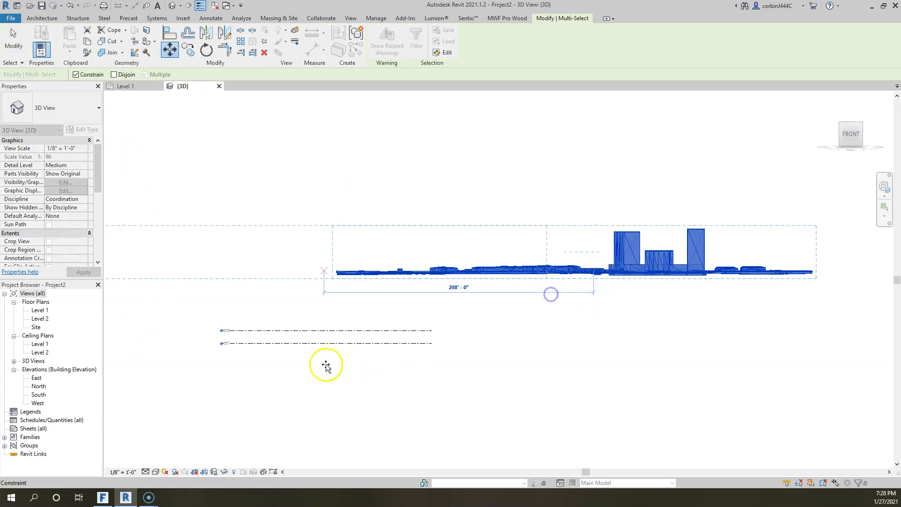
pyautogui.click(324, 341)
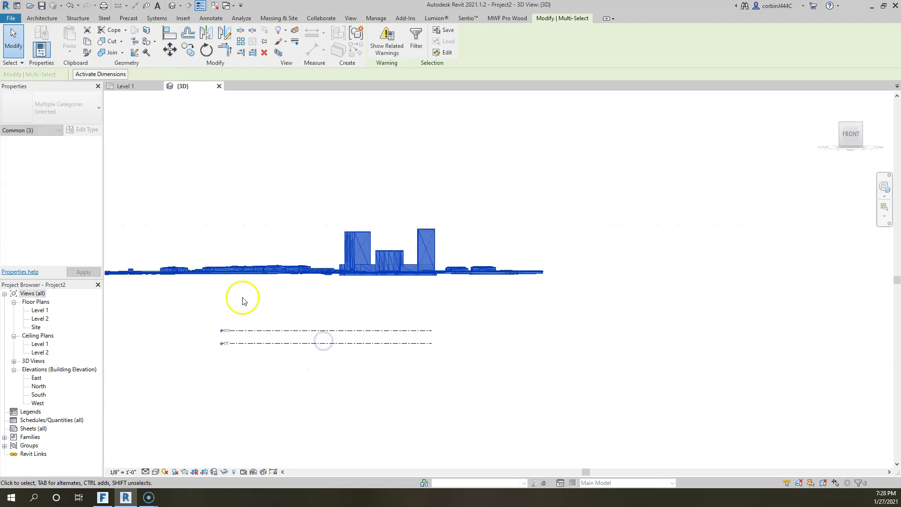
pyautogui.click(167, 48)
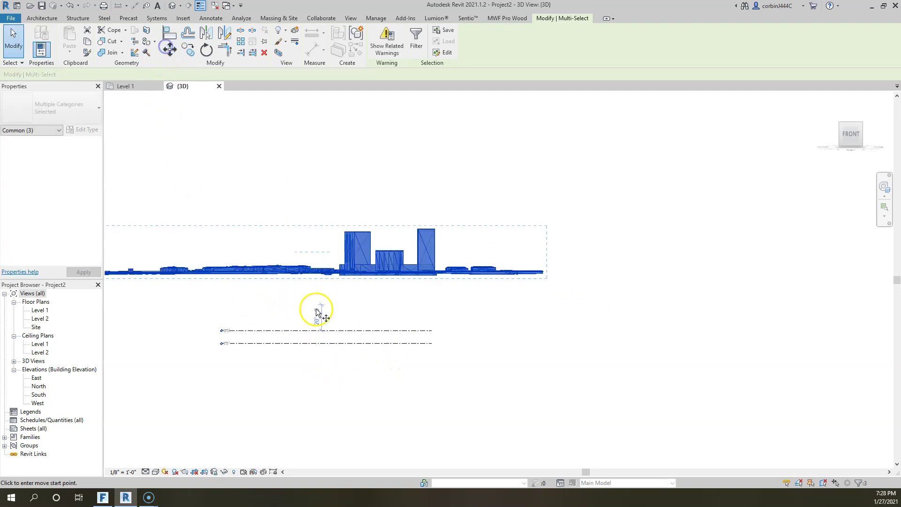
pyautogui.click(298, 272)
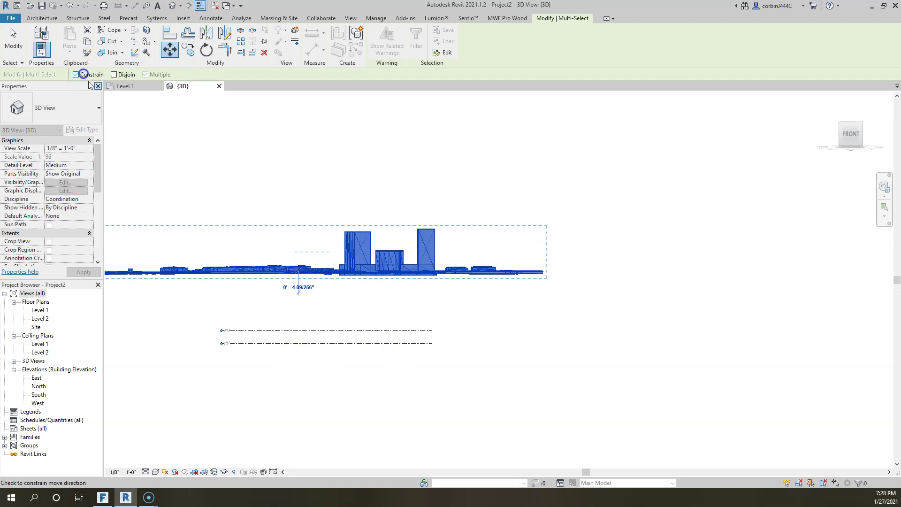
pyautogui.click(315, 322)
pyautogui.moveTo(326, 294); pyautogui.dragTo(258, 296)
pyautogui.press('Escape')
pyautogui.click(177, 49)
pyautogui.click(312, 252)
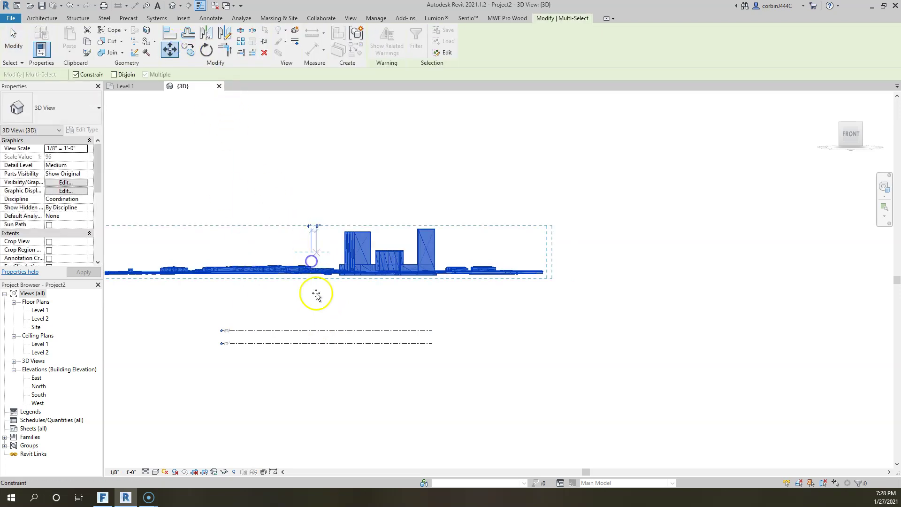
pyautogui.press('Escape')
pyautogui.click(350, 254)
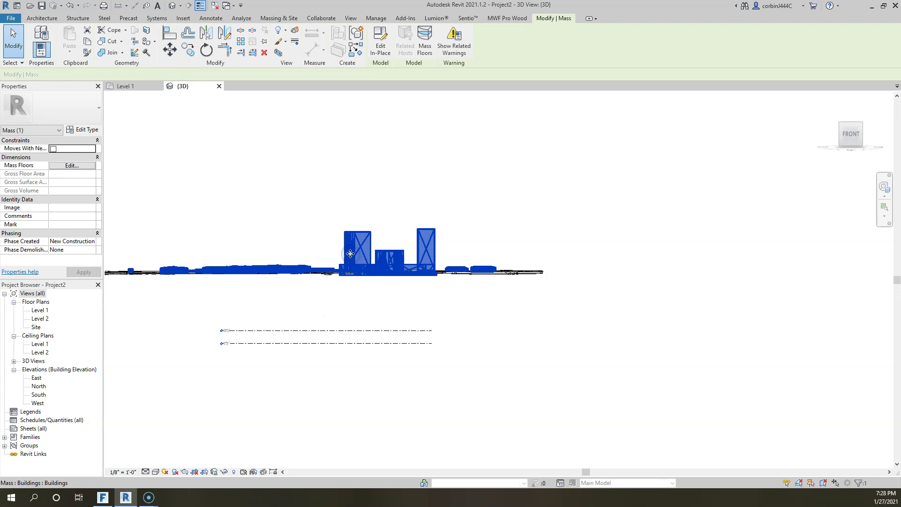
pyautogui.click(169, 48)
pyautogui.click(258, 218)
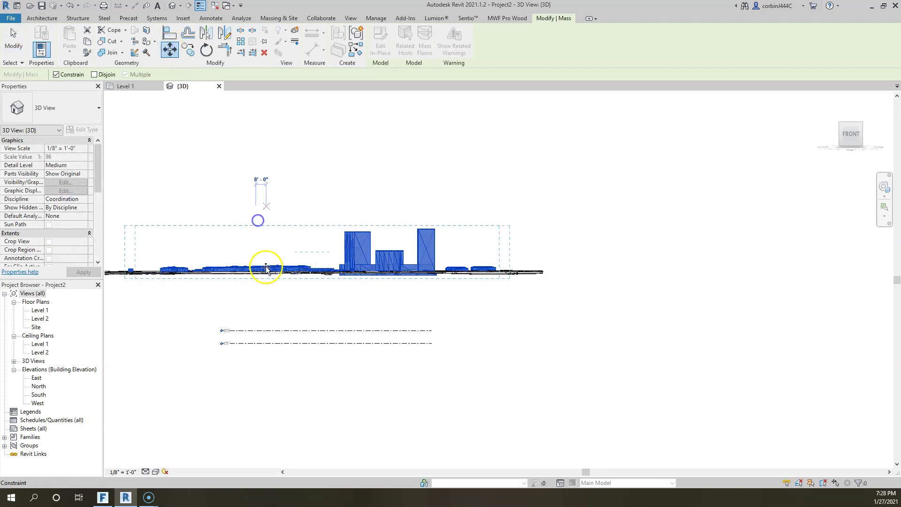
pyautogui.press('Escape')
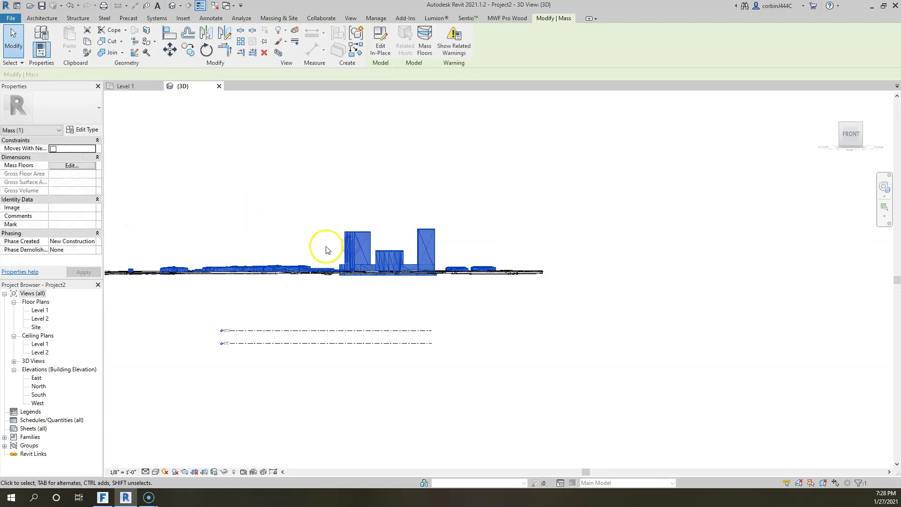
# Move only the topography surface straight down to the Level 1 line in the front view
pyautogui.keyDown('shift'); pyautogui.moveTo(301, 252); pyautogui.dragTo(376, 281, button='middle'); pyautogui.keyUp('shift')
pyautogui.click(487, 390)
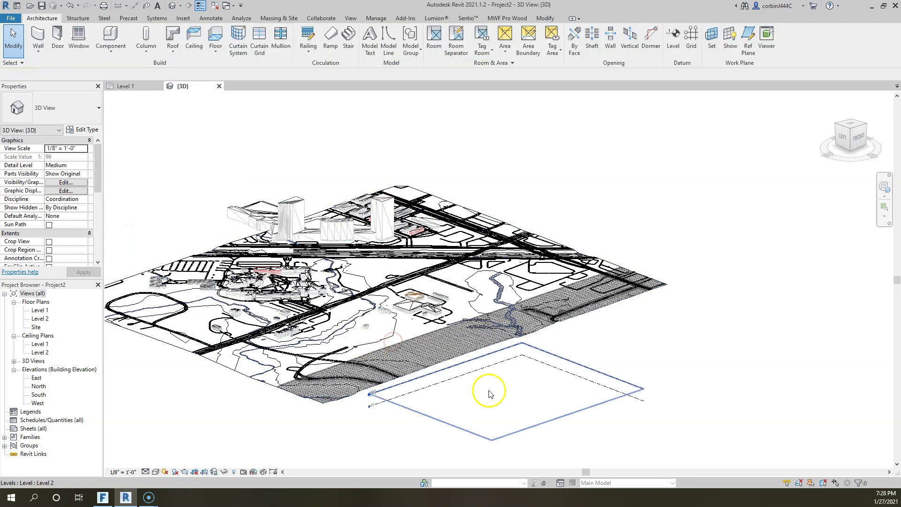
pyautogui.click(454, 359)
pyautogui.keyDown('shift'); pyautogui.moveTo(454, 359); pyautogui.dragTo(446, 305, button='middle'); pyautogui.keyUp('shift')
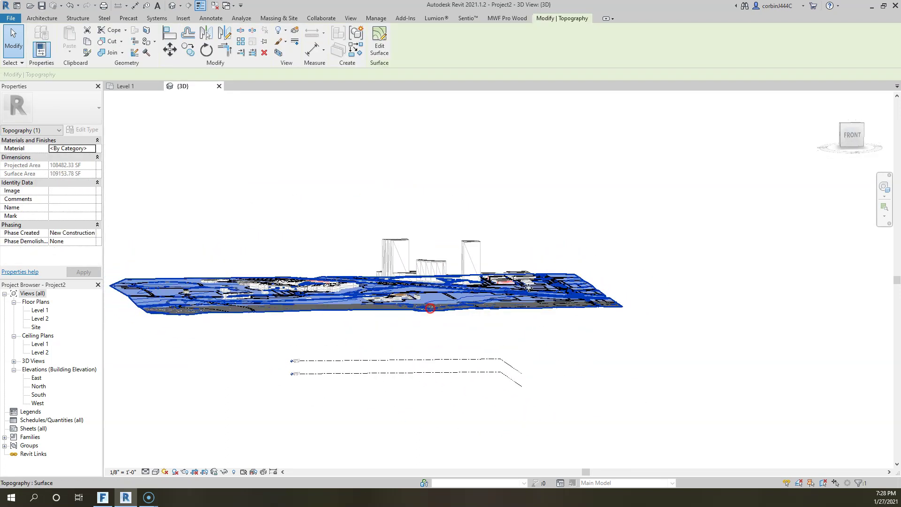
pyautogui.click(851, 136)
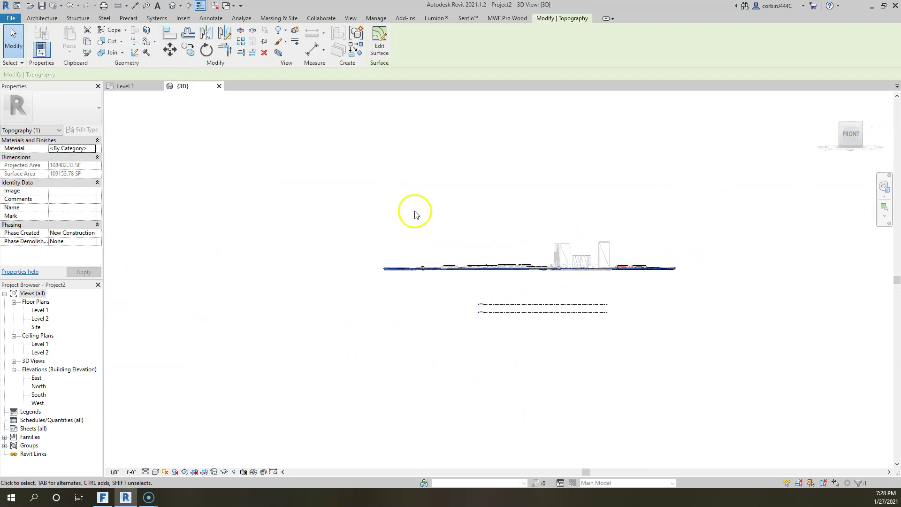
pyautogui.click(169, 51)
pyautogui.scroll(3, 510, 279)
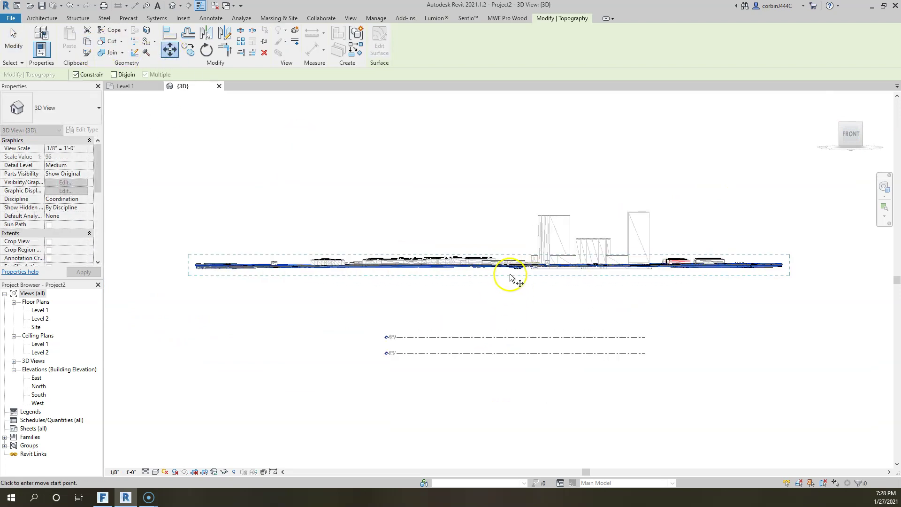
pyautogui.click(508, 366)
pyautogui.click(509, 306)
# Delete the imported site DXF, and undo both this deletion and the topography move
pyautogui.click(515, 264)
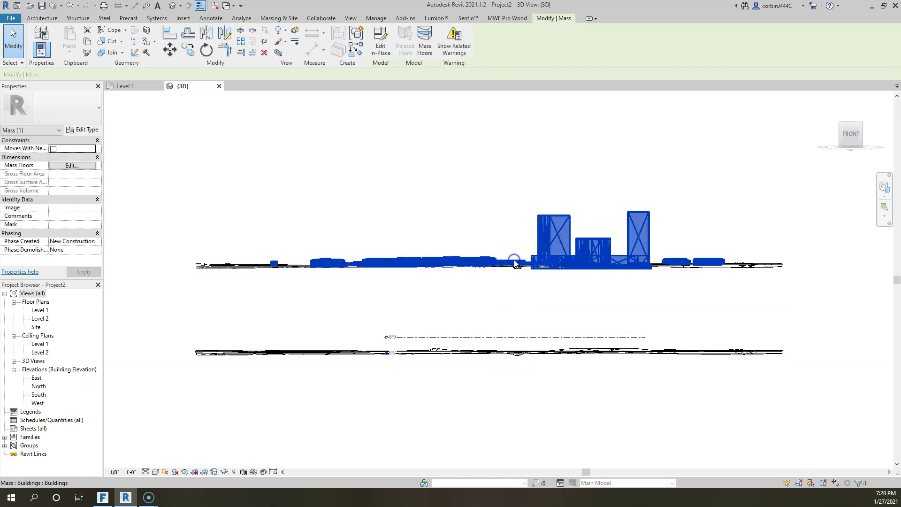
pyautogui.click(217, 265)
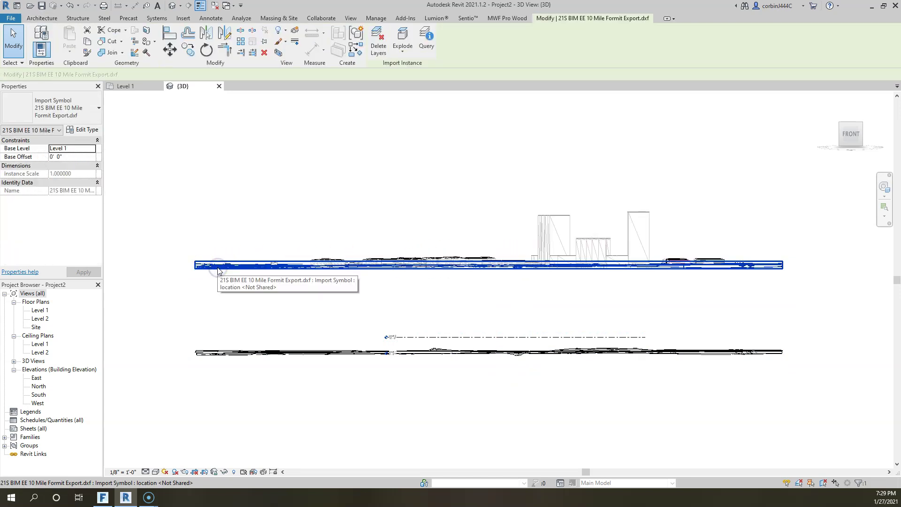
pyautogui.press('Delete')
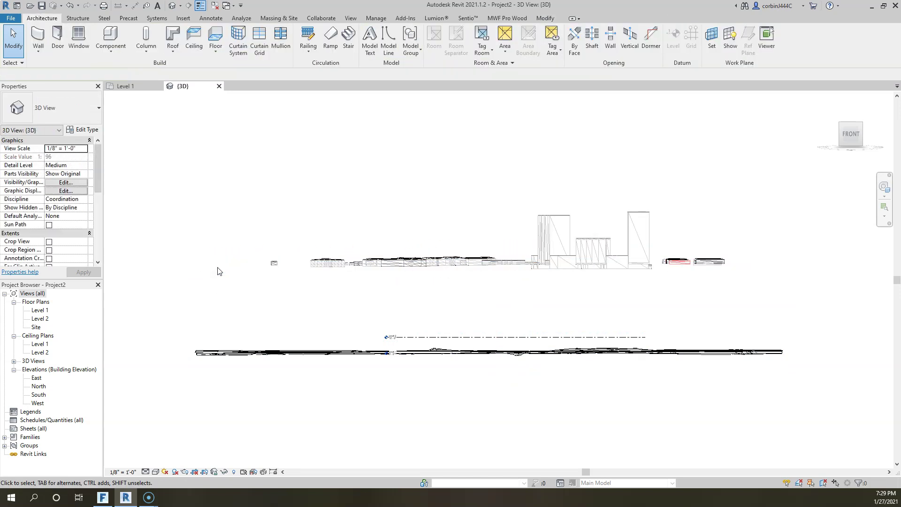
pyautogui.hotkey('ctrl', 'z')
pyautogui.click(269, 230)
pyautogui.moveTo(173, 145); pyautogui.dragTo(846, 321)
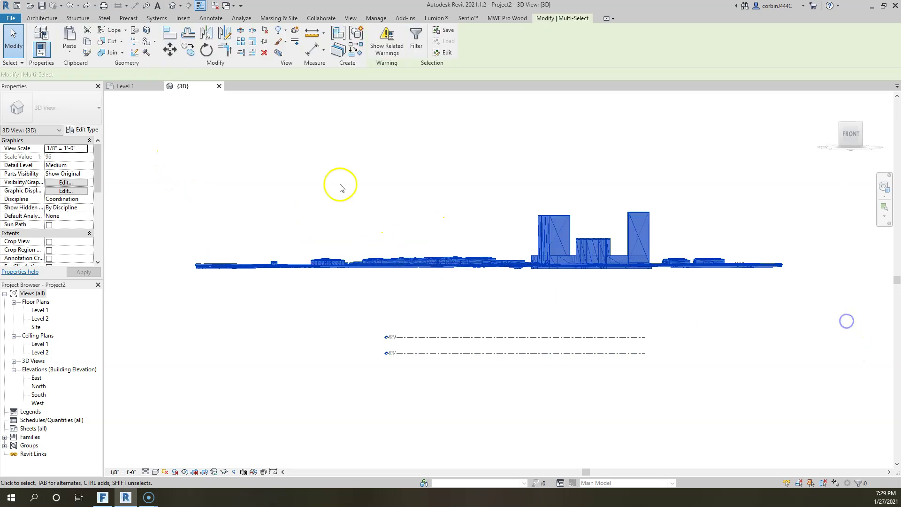
pyautogui.click(170, 50)
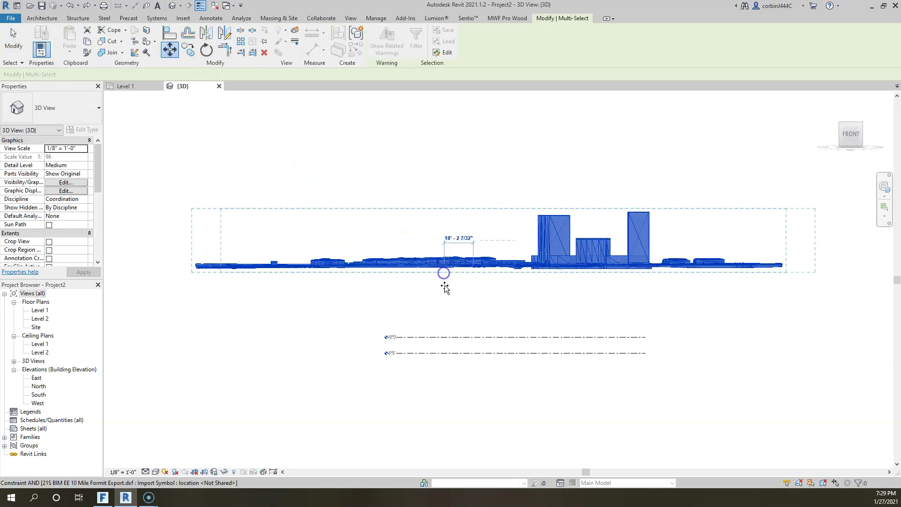
pyautogui.press('Escape')
pyautogui.press('Escape')
pyautogui.click(364, 262)
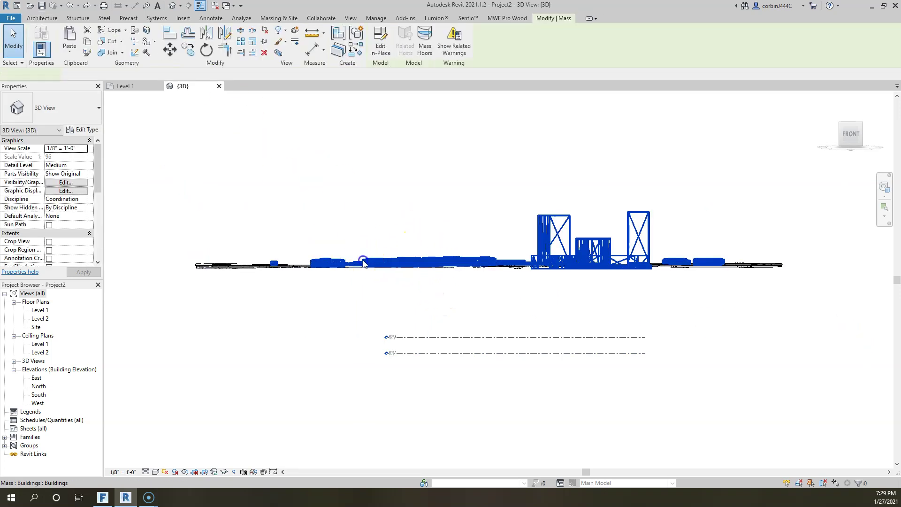
pyautogui.click(170, 49)
pyautogui.press('Escape')
pyautogui.press('Escape')
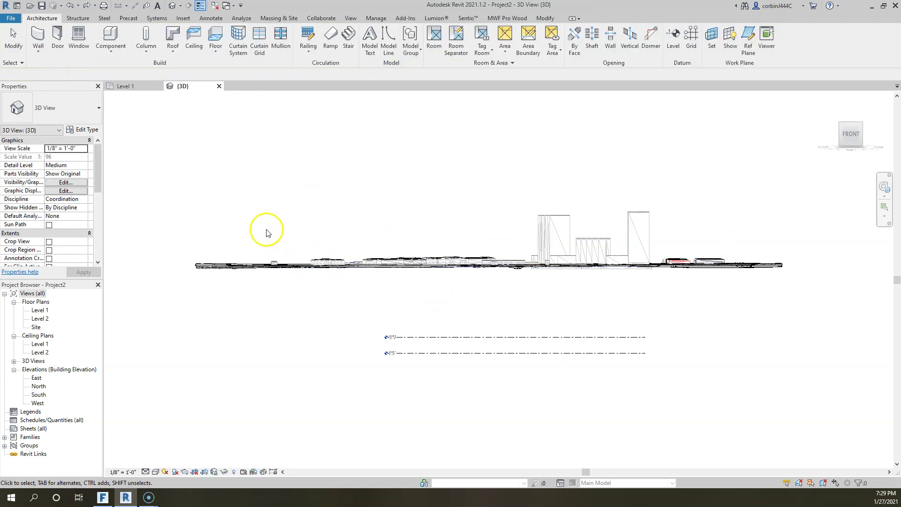
# Select the topography and the imported site DXF without the building mass and move both vertically down to Level 1
pyautogui.click(207, 266)
pyautogui.press('Escape')
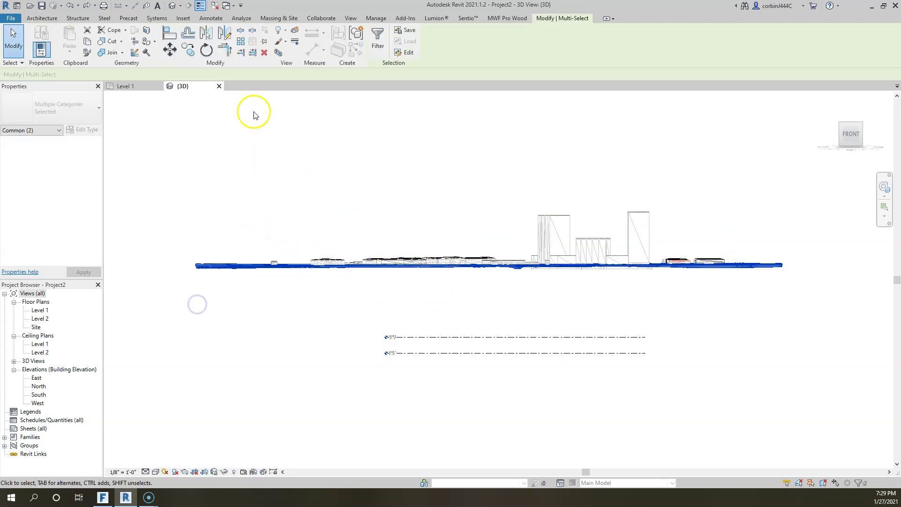
pyautogui.click(169, 49)
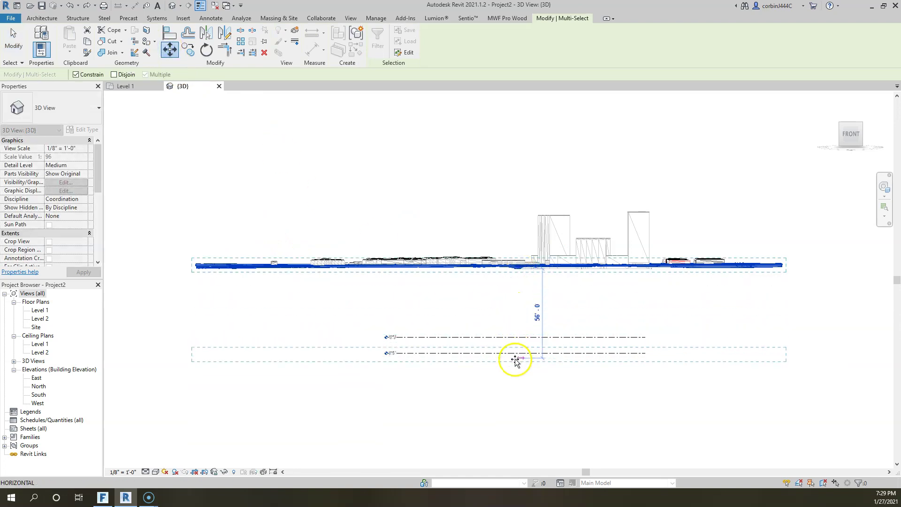
pyautogui.click(518, 354)
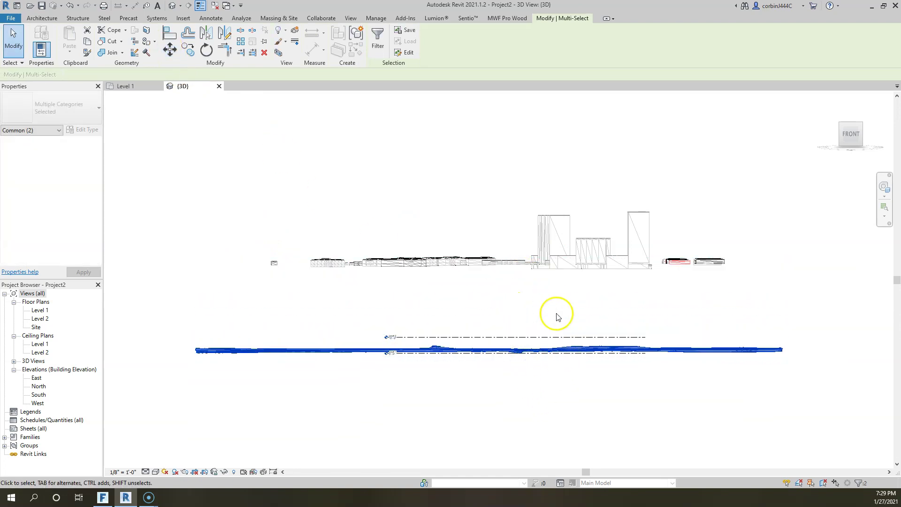
pyautogui.press('Escape')
# Open the building mass for in-place editing and move its imported DXF vertically down to Level 1
pyautogui.doubleClick(538, 269)
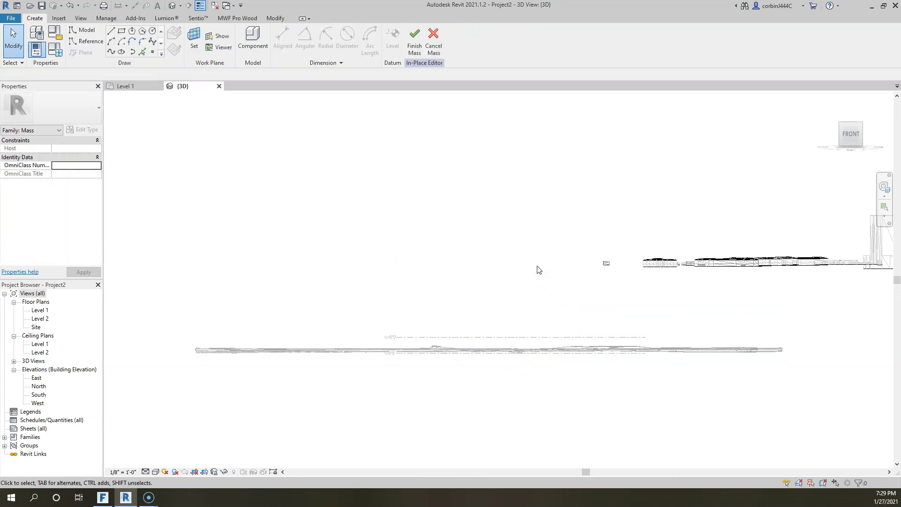
pyautogui.click(649, 266)
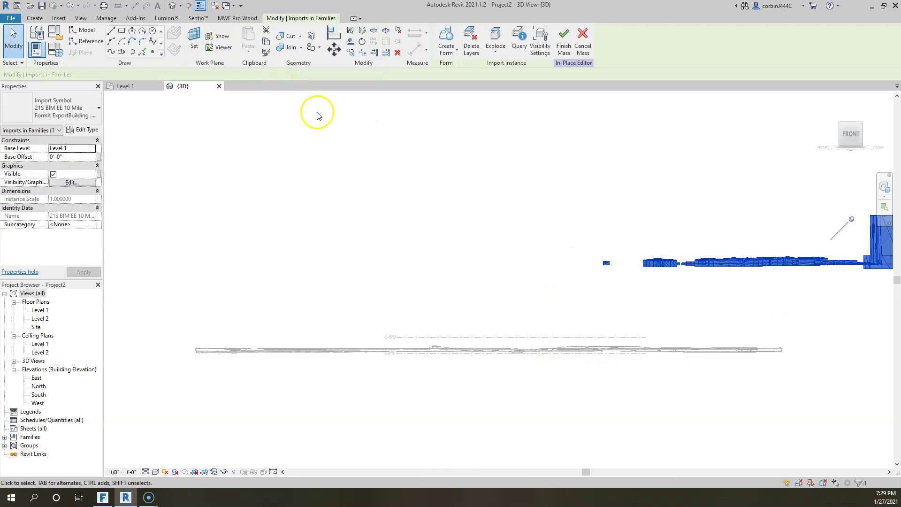
pyautogui.click(332, 49)
pyautogui.click(665, 266)
pyautogui.click(665, 351)
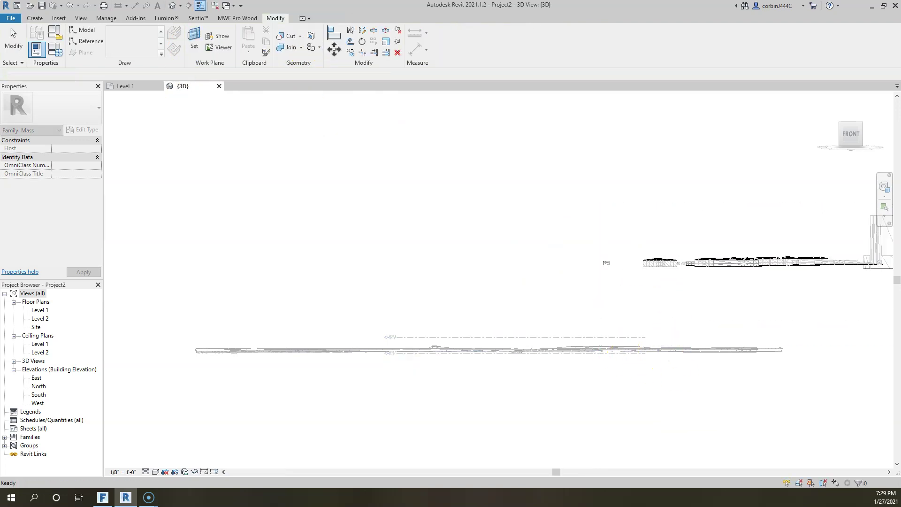
# Undo the building import's move and the earlier downward move of the topography and site DXF
pyautogui.click(683, 276)
pyautogui.hotkey('ctrl', 'z')
pyautogui.hotkey('ctrl', 'z')
pyautogui.hotkey('ctrl', 'z')
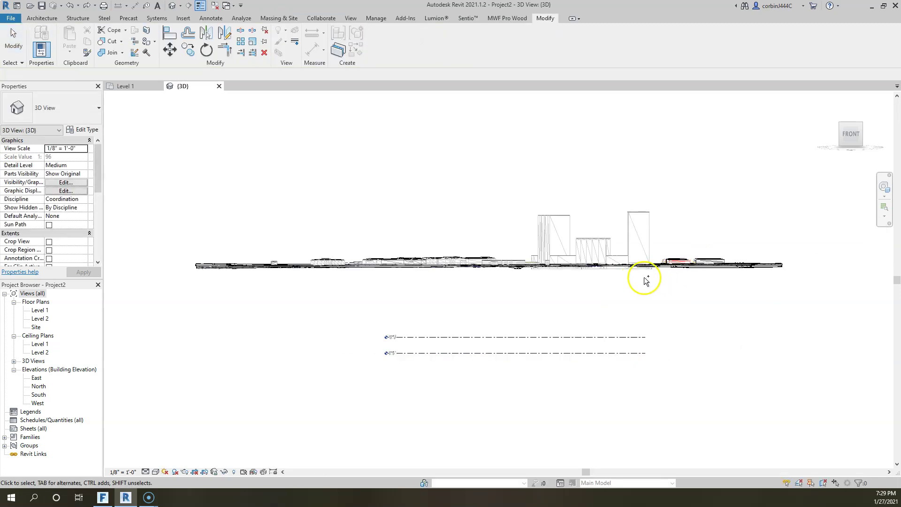
pyautogui.scroll(-2, 344, 335)
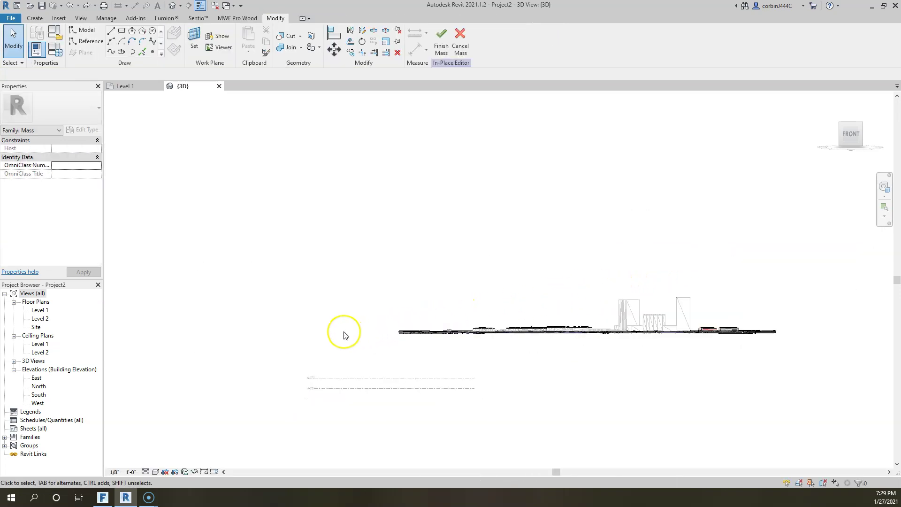
pyautogui.click(612, 321)
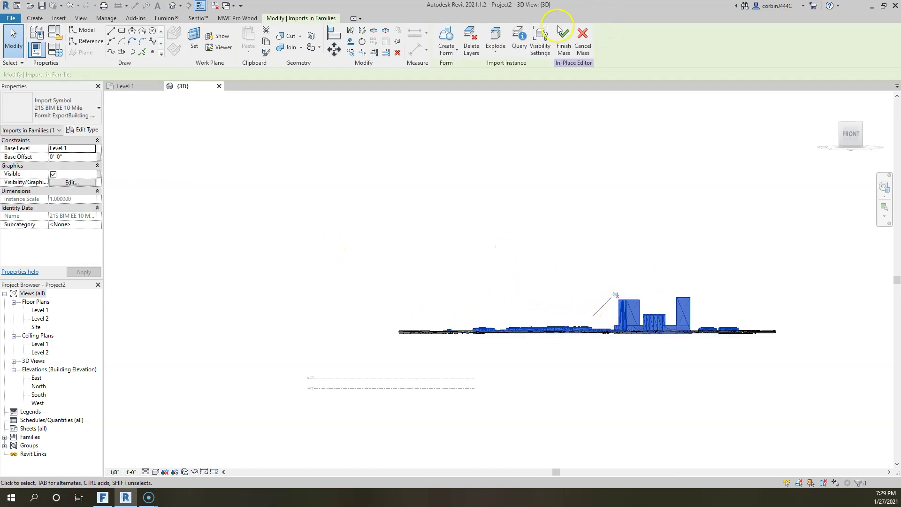
pyautogui.click(563, 40)
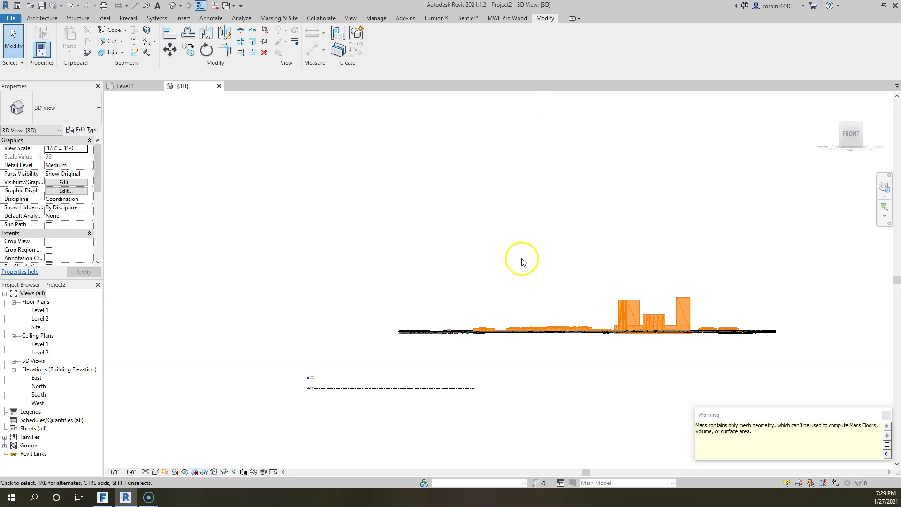
# Try to move the building mass, topography and site DXF together straight down to Level 1
pyautogui.moveTo(593, 266); pyautogui.dragTo(464, 355)
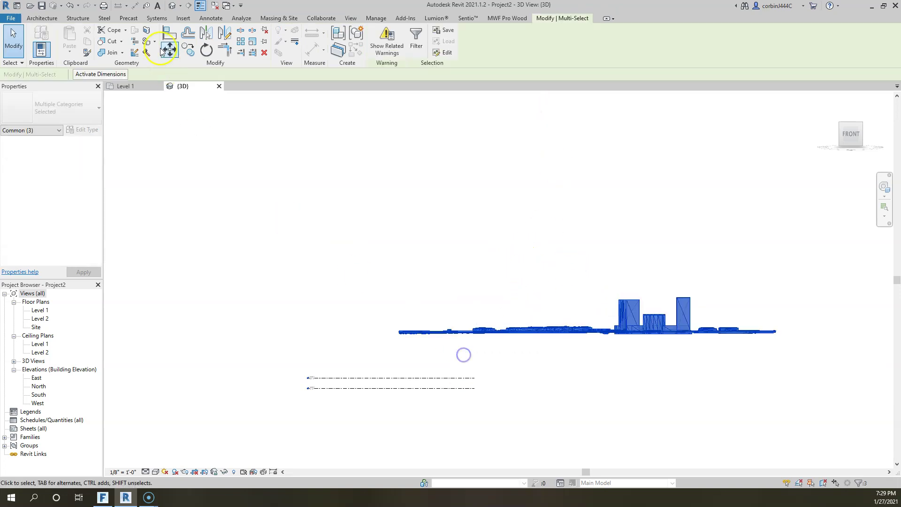
pyautogui.click(164, 50)
pyautogui.click(608, 334)
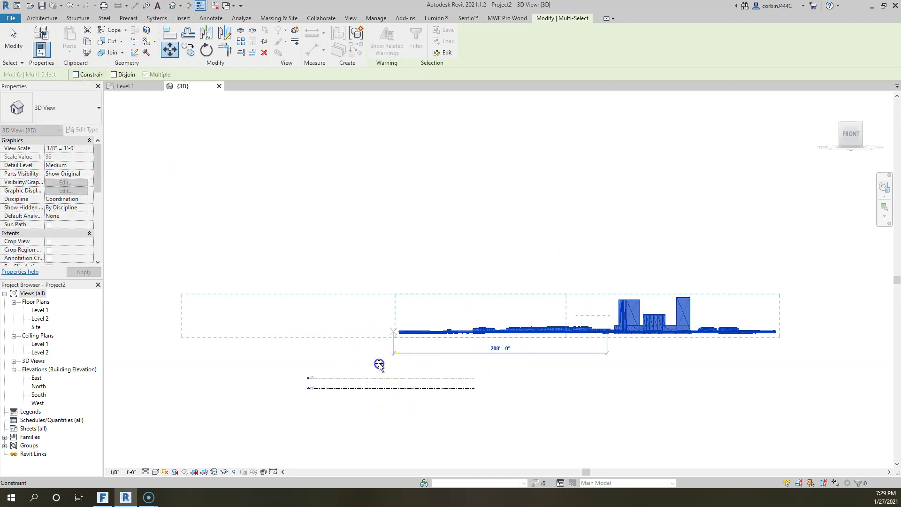
pyautogui.click(380, 364)
pyautogui.click(169, 49)
pyautogui.click(380, 331)
pyautogui.click(375, 396)
# Try to move the building mass on its own downward in the front view, without opening it for in-place editing
pyautogui.scroll(3, 376, 361)
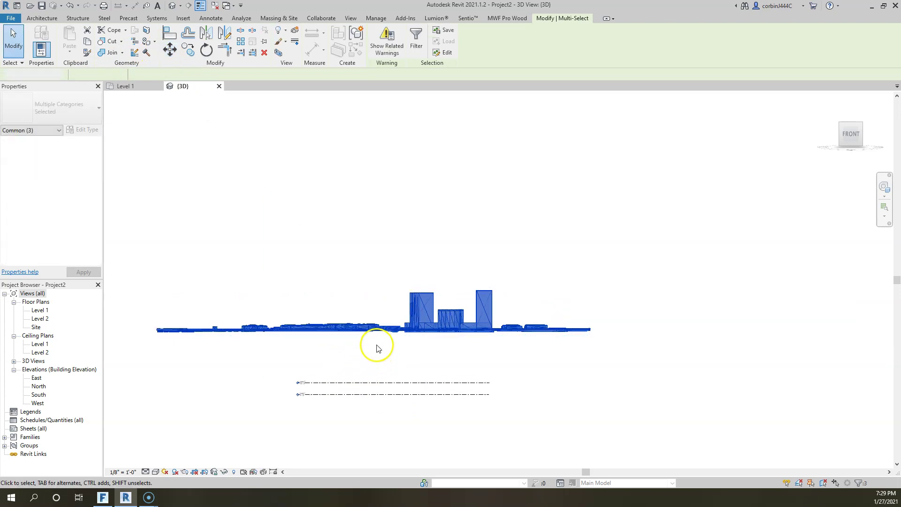
pyautogui.click(450, 275)
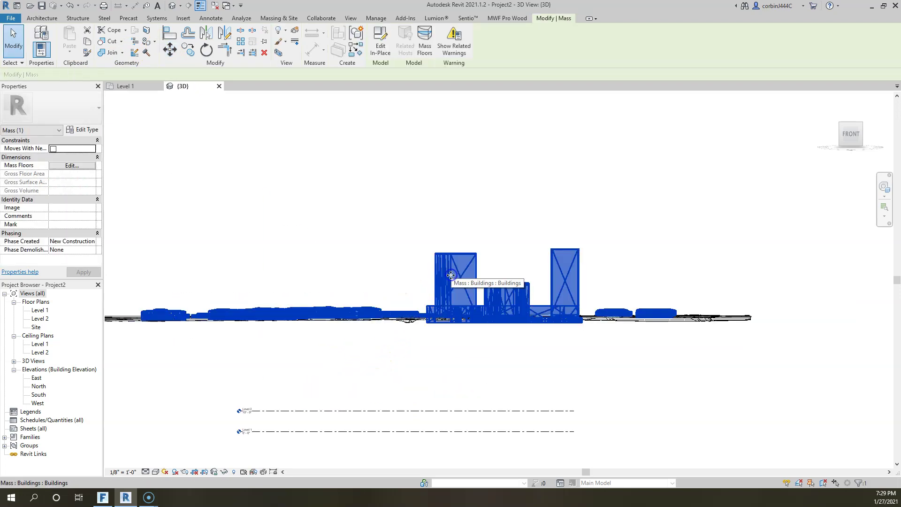
pyautogui.click(173, 50)
pyautogui.click(351, 216)
pyautogui.click(358, 305)
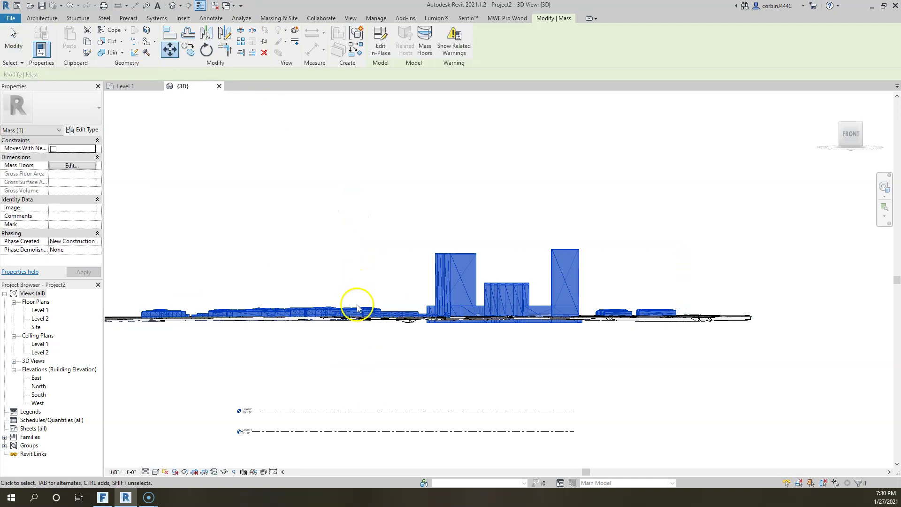
pyautogui.press('Escape')
# Select the topography and site DXF without the building mass and move both straight down to Level 1
pyautogui.moveTo(787, 353); pyautogui.dragTo(738, 275)
pyautogui.click(166, 52)
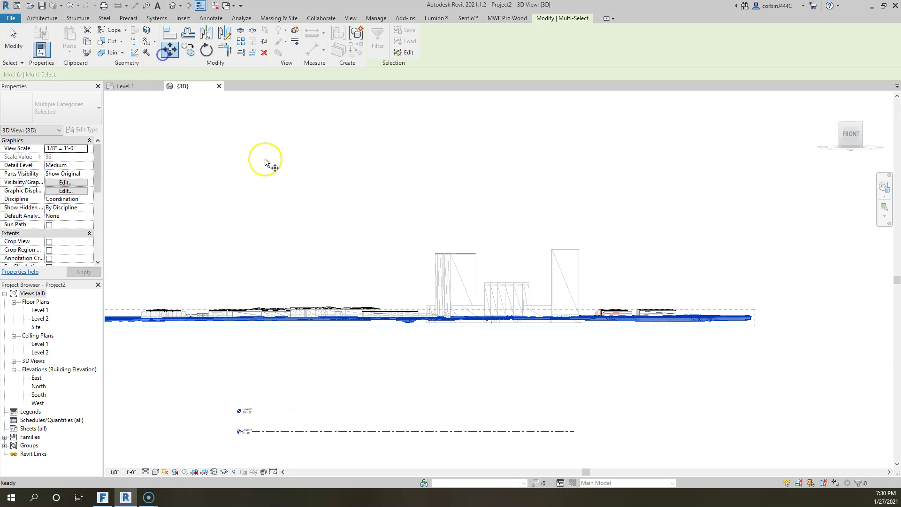
pyautogui.click(412, 430)
# Edit the building mass in place, move its imported DXF vertically down to the lowered topography, and finish the mass
pyautogui.click(443, 299)
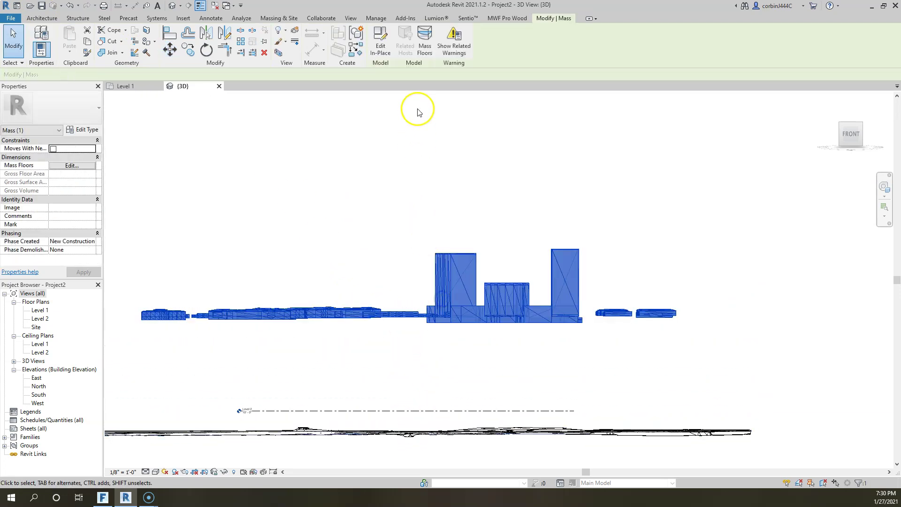
pyautogui.click(355, 309)
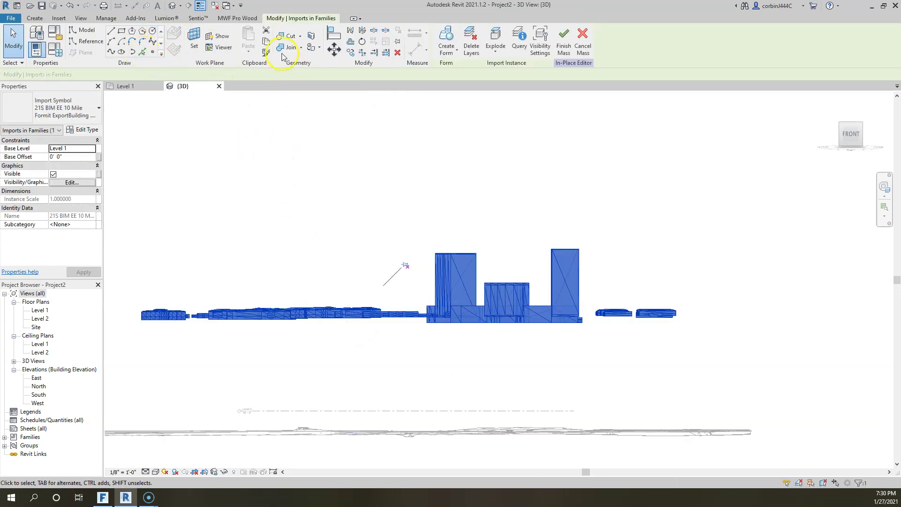
pyautogui.click(335, 52)
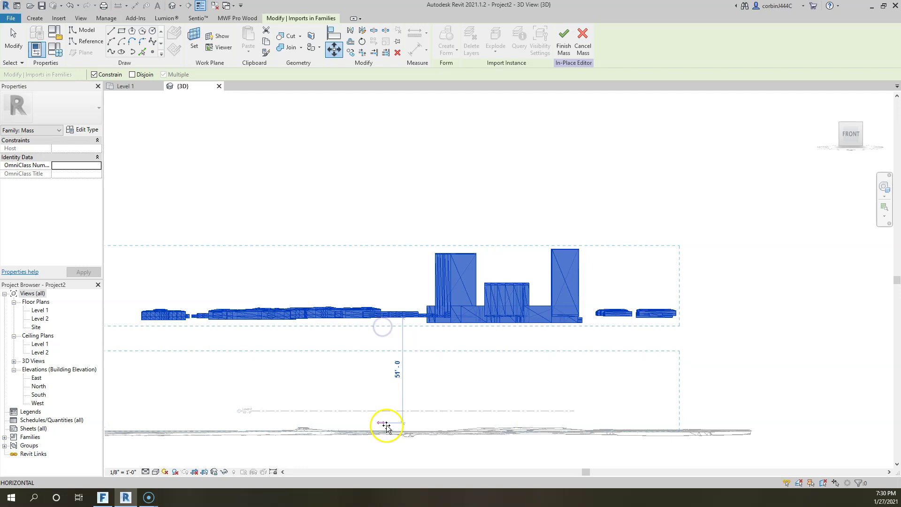
pyautogui.click(389, 432)
pyautogui.click(399, 308)
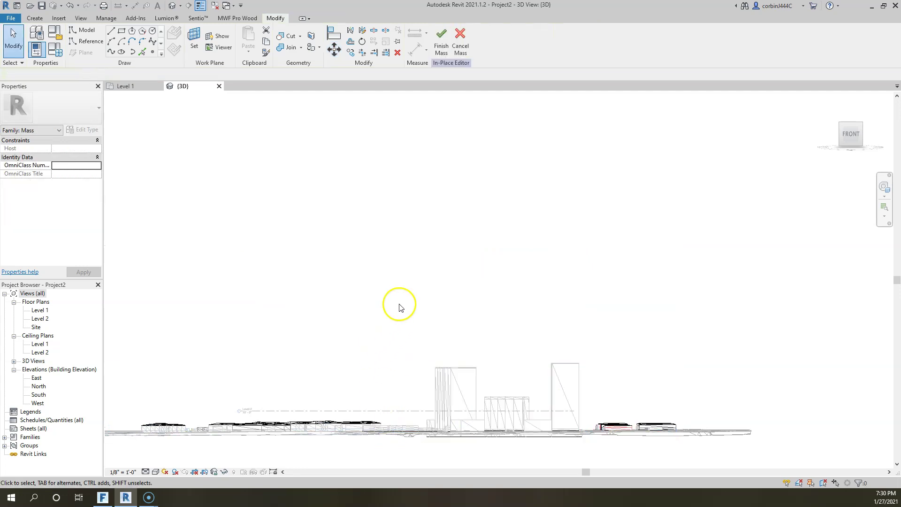
pyautogui.click(442, 36)
pyautogui.keyDown('shift'); pyautogui.moveTo(375, 241); pyautogui.dragTo(438, 251, button='middle'); pyautogui.keyUp('shift')
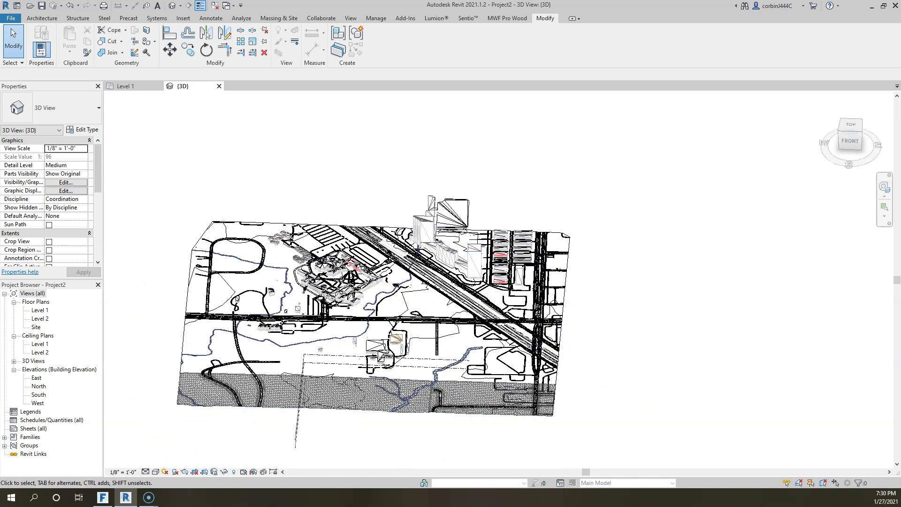
# Open the Site floor plan and bring the western stretch of the main east-west road into view
pyautogui.doubleClick(36, 328)
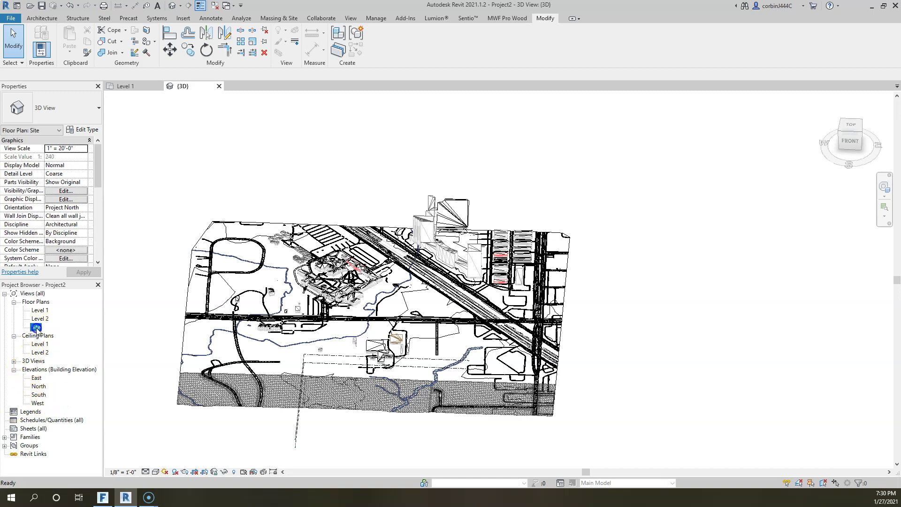
pyautogui.scroll(-3, 525, 229)
pyautogui.scroll(6, 524, 229)
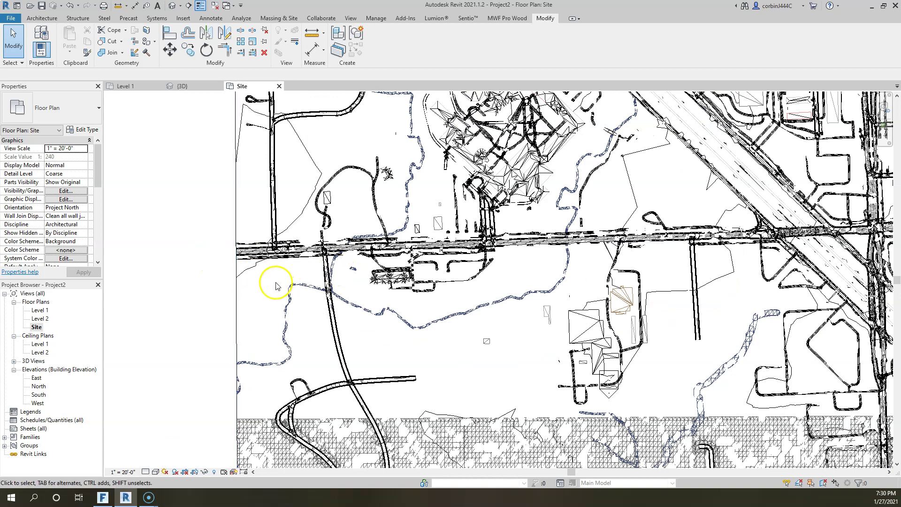
pyautogui.scroll(-2, 417, 271)
pyautogui.scroll(5, 336, 256)
pyautogui.scroll(-4, 383, 268)
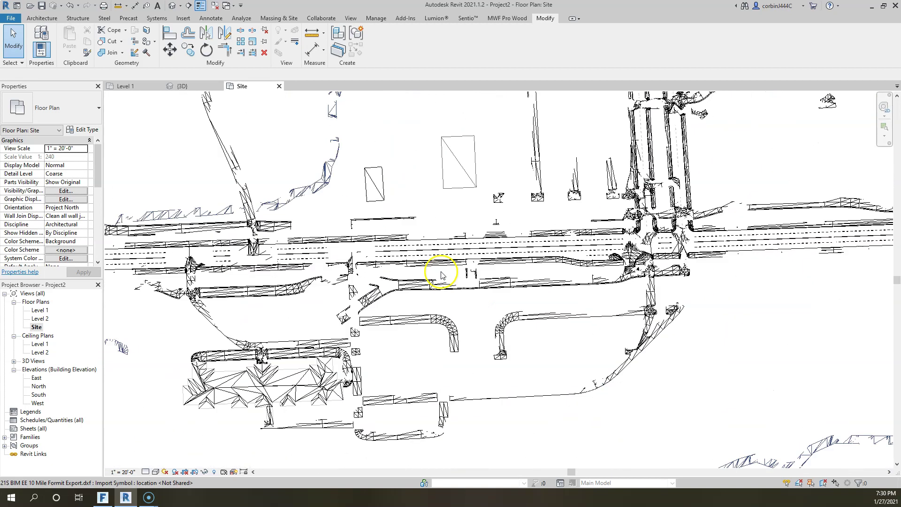
pyautogui.click(265, 269)
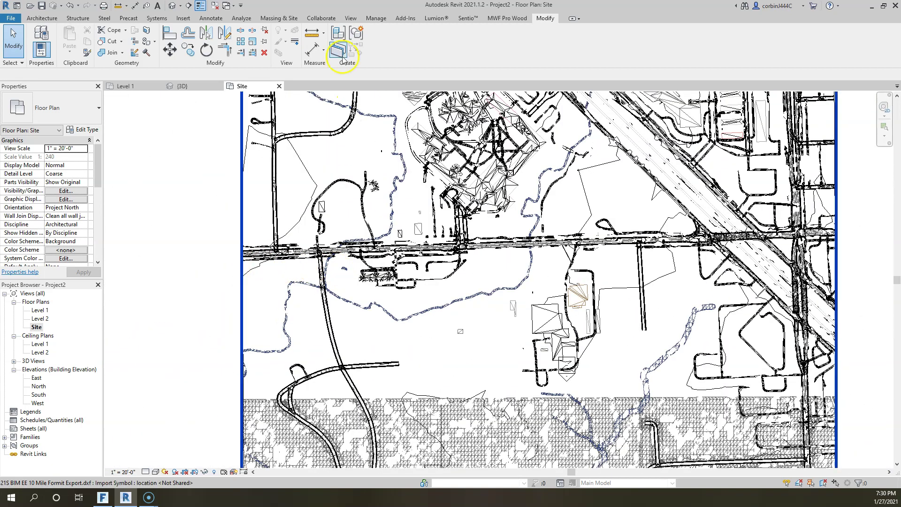
# Start a topography subregion and sketch its first line along the main road's south curb from the site's west edge to the curb's bend
pyautogui.click(278, 19)
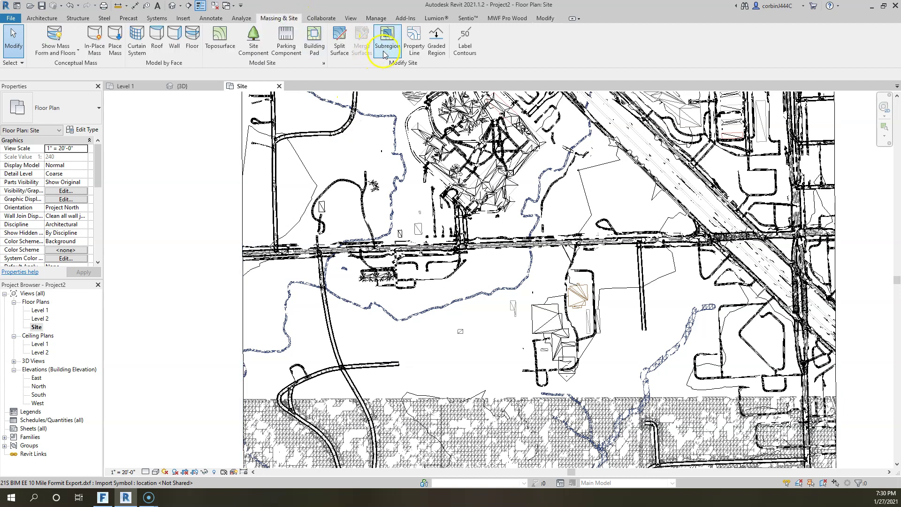
pyautogui.click(384, 47)
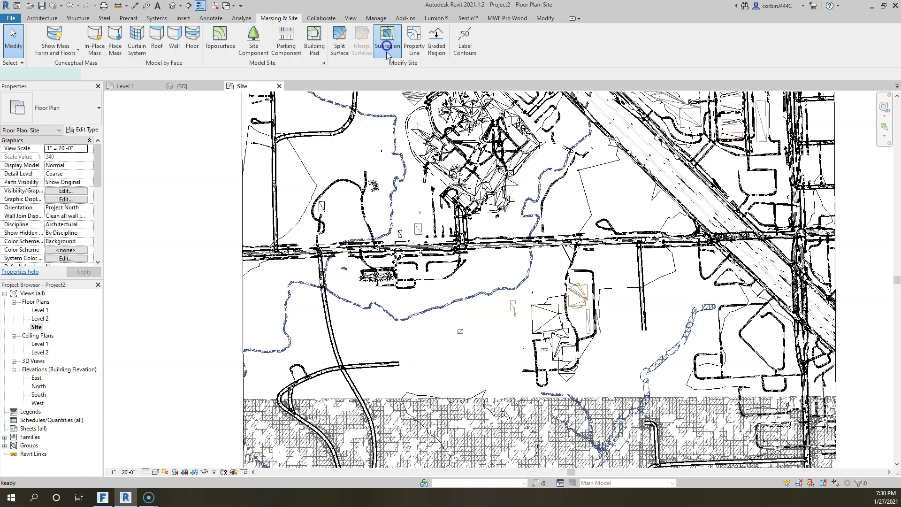
pyautogui.scroll(1, 240, 272)
pyautogui.scroll(6, 240, 272)
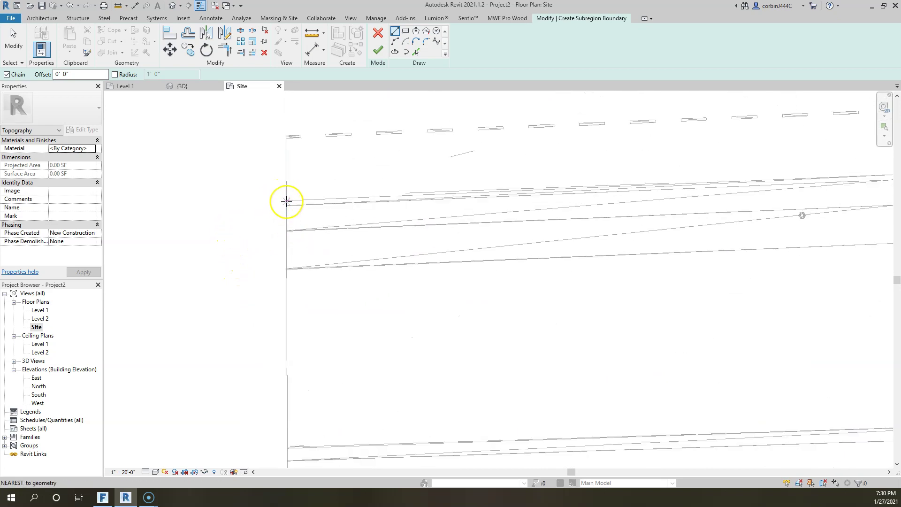
pyautogui.click(287, 201)
pyautogui.scroll(-5, 287, 201)
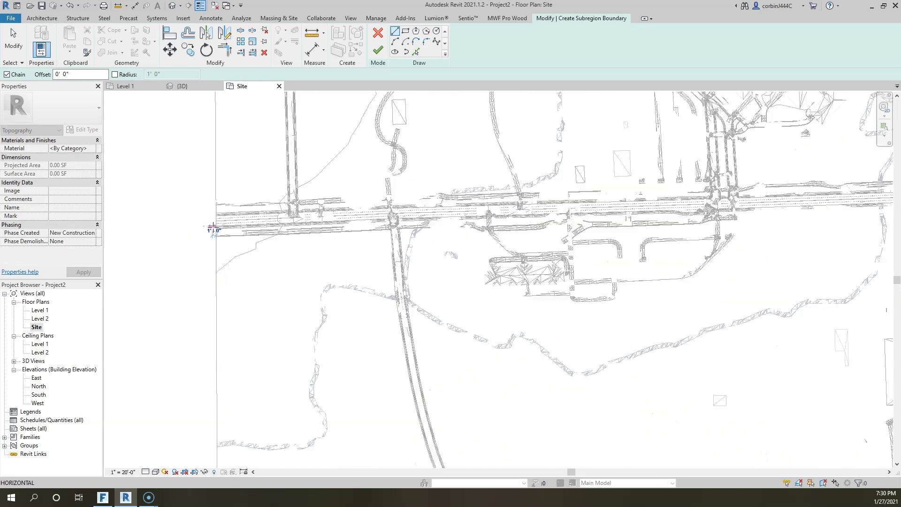
pyautogui.scroll(6, 623, 207)
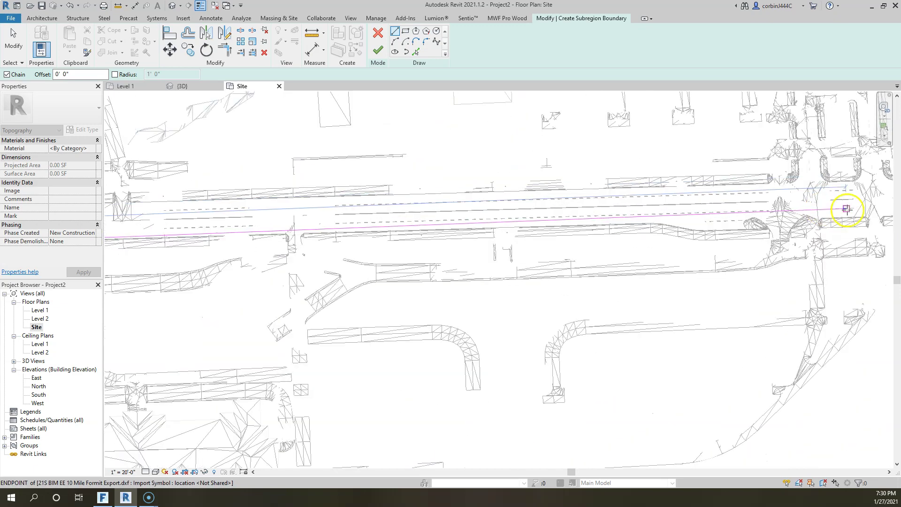
pyautogui.scroll(-4, 227, 301)
pyautogui.scroll(4, 243, 288)
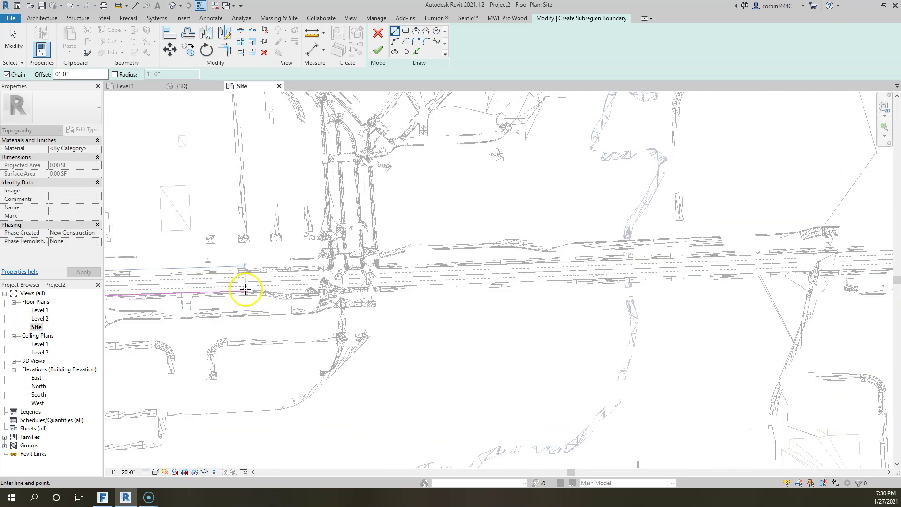
pyautogui.scroll(2, 259, 292)
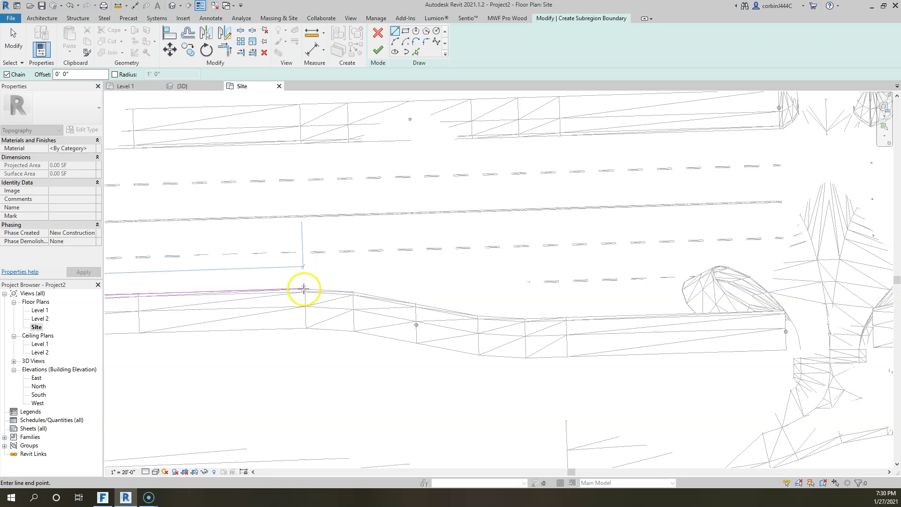
pyautogui.click(304, 289)
# Continue the subregion boundary along the south curb's bend, across the side street opening, and along the following curb island
pyautogui.click(480, 317)
pyautogui.scroll(-3, 121, 292)
pyautogui.scroll(3, 231, 297)
pyautogui.scroll(-1, 494, 288)
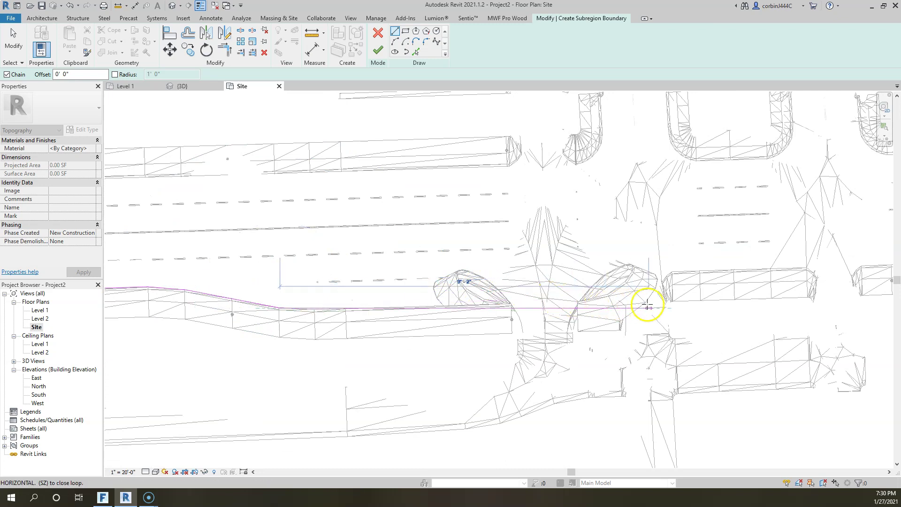
pyautogui.click(573, 306)
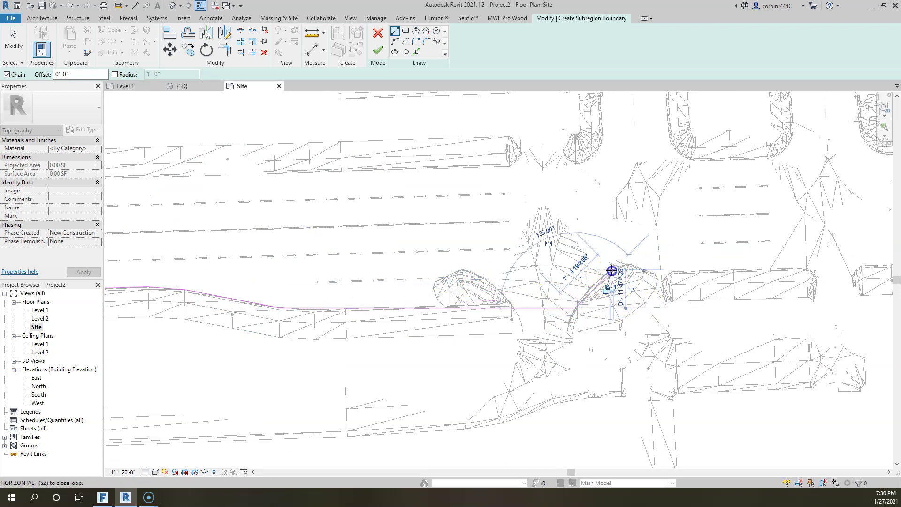
pyautogui.click(804, 269)
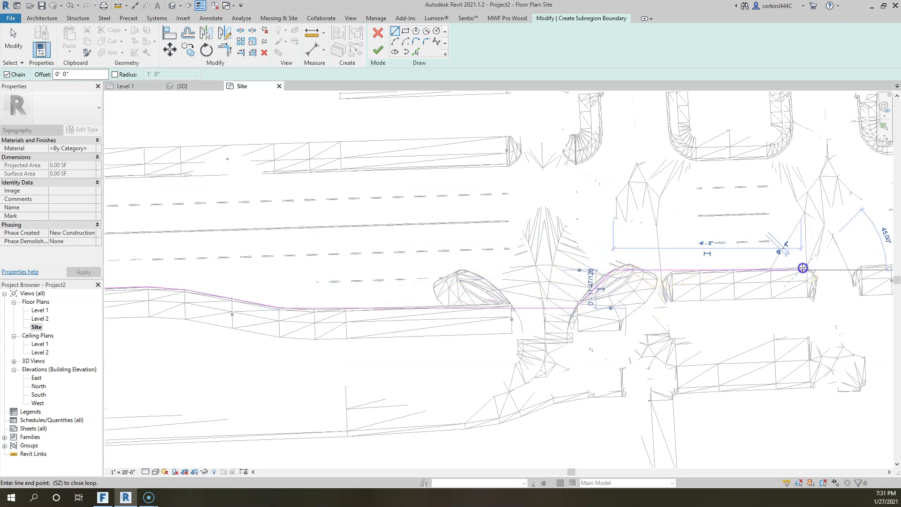
# Sketch the subregion boundary as a rectangular notch around the driveway opening east of the curb island, ending at the next curb's corner
pyautogui.scroll(-1, 111, 269)
pyautogui.scroll(3, 322, 268)
pyautogui.scroll(-3, 191, 252)
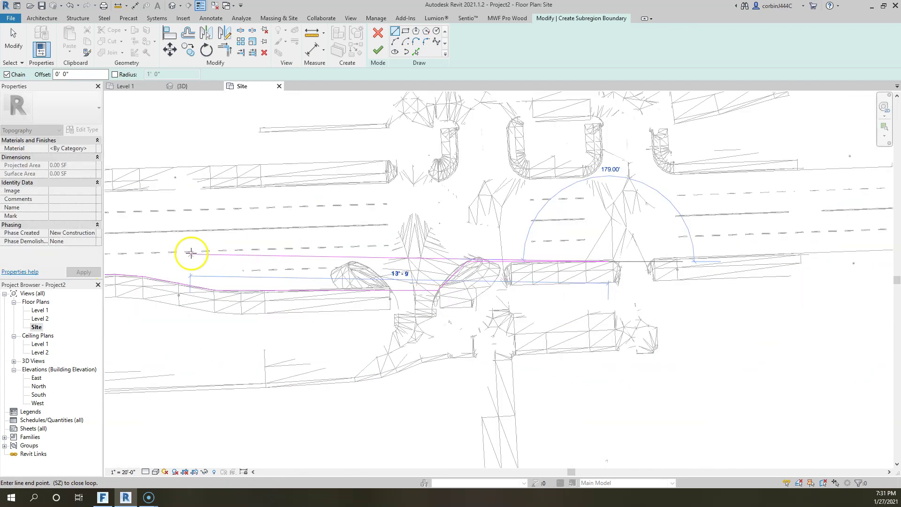
pyautogui.scroll(-2, 728, 240)
pyautogui.scroll(4, 513, 265)
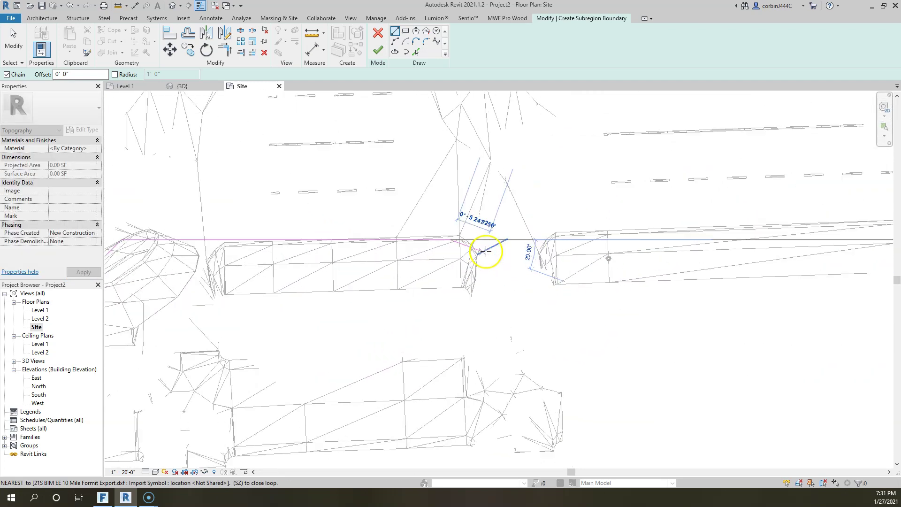
pyautogui.click(473, 241)
pyautogui.click(473, 287)
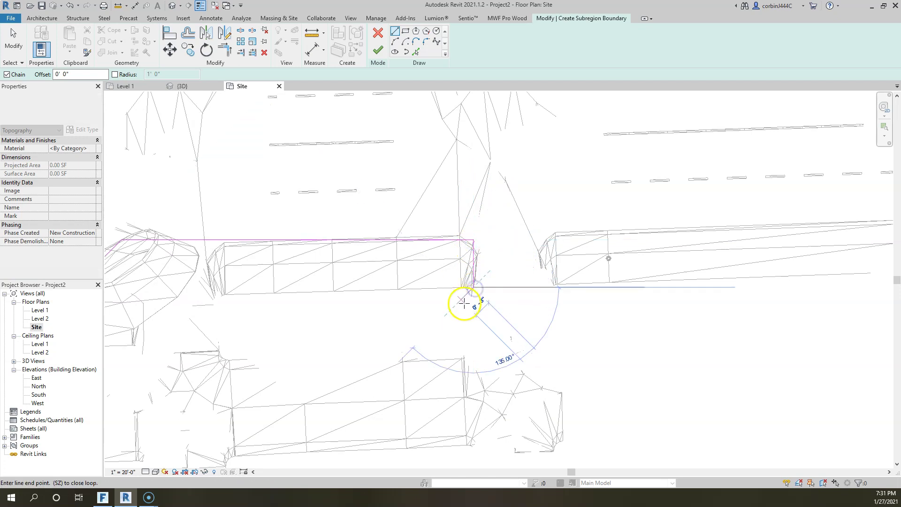
pyautogui.click(538, 287)
pyautogui.click(538, 248)
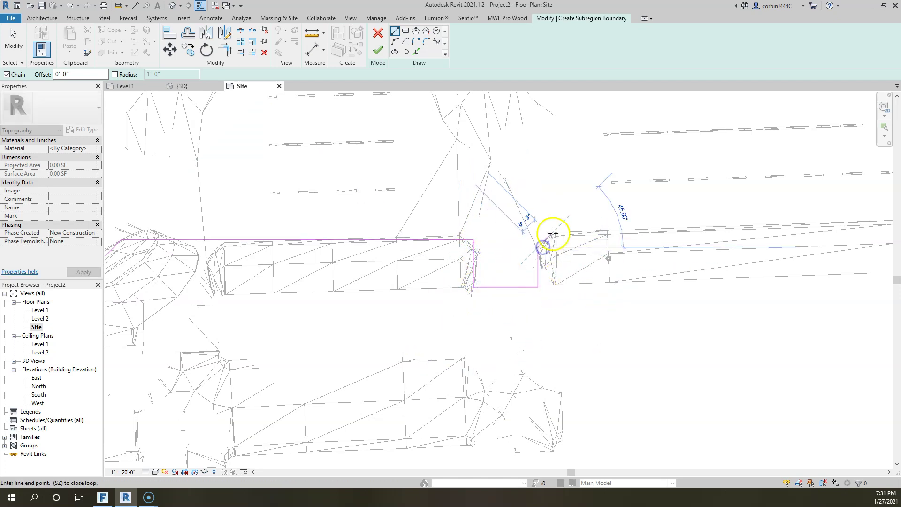
pyautogui.click(557, 231)
# Extend the subregion boundary with one long line eastward along the main road's south curb, past the next side road
pyautogui.scroll(-6, 359, 305)
pyautogui.moveTo(579, 283); pyautogui.dragTo(725, 282, button='middle')
pyautogui.scroll(5, 845, 277)
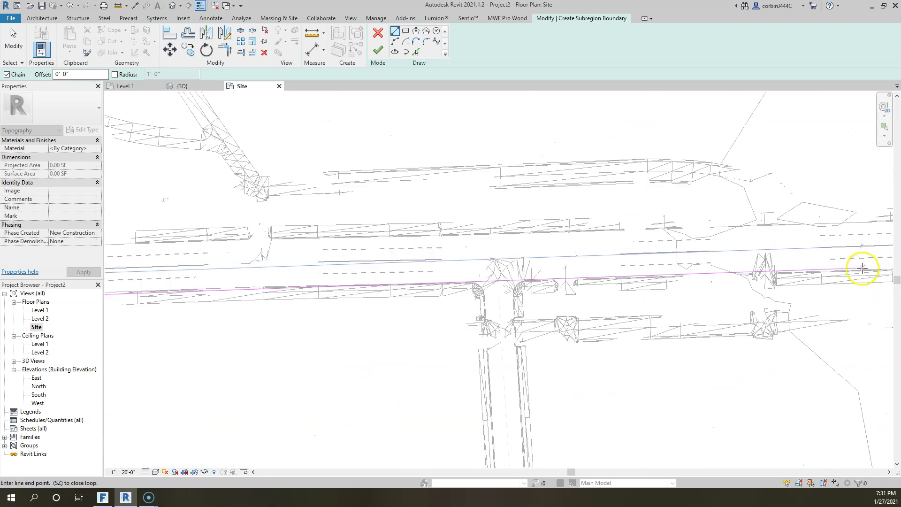
pyautogui.click(861, 268)
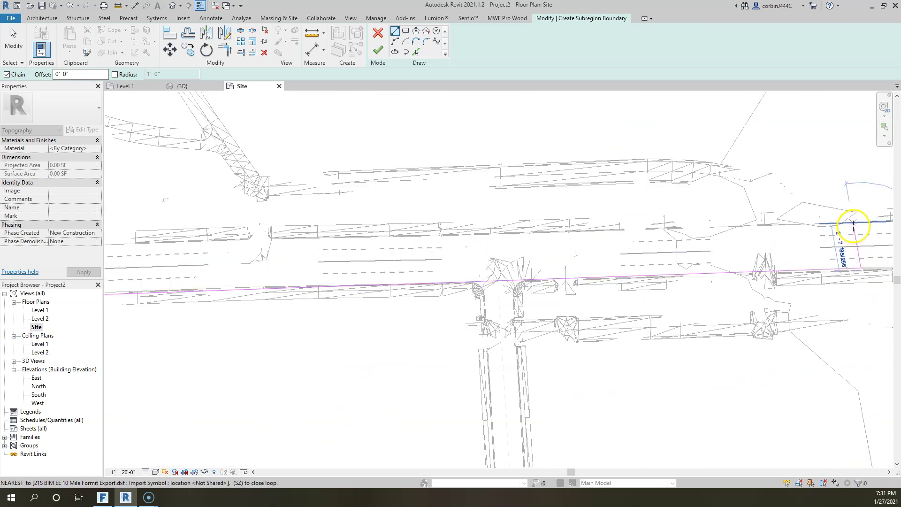
# Carry the subregion boundary across the road to its north curb, west along that curb to the site edge, and close the loop
pyautogui.click(860, 222)
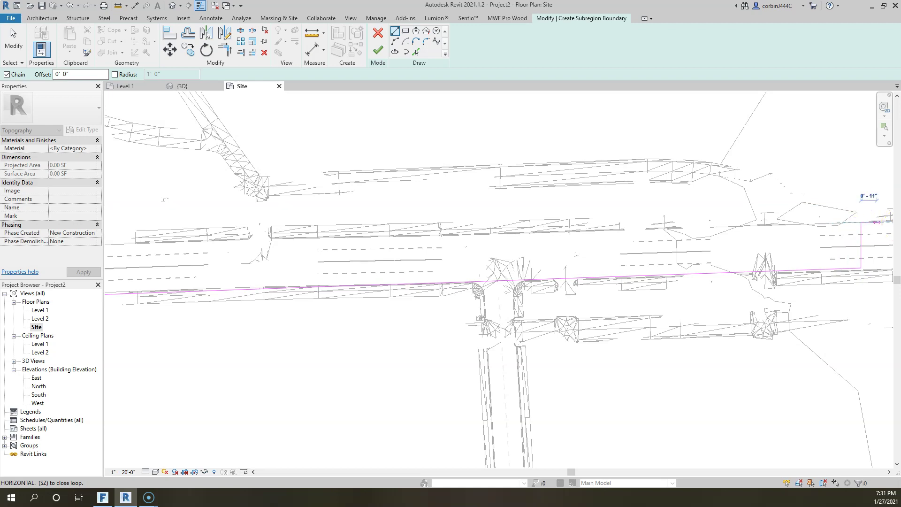
pyautogui.scroll(-10, 760, 251)
pyautogui.scroll(8, 589, 249)
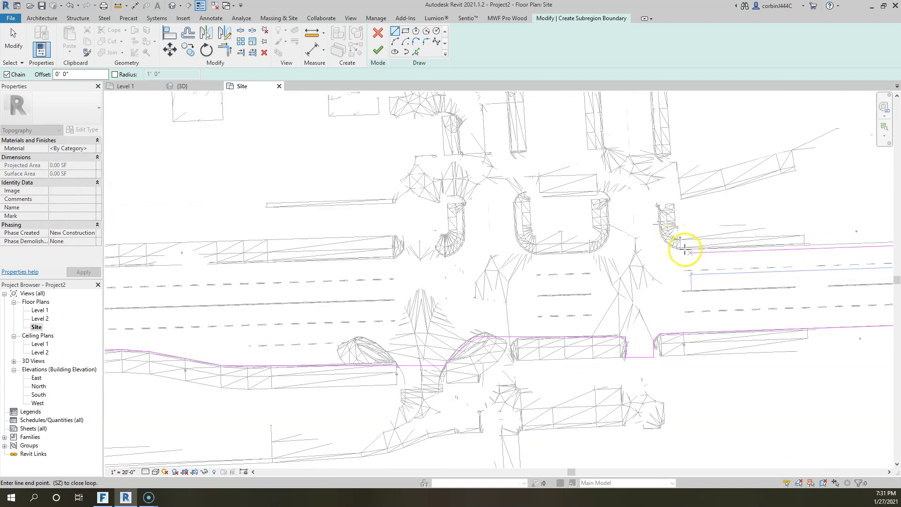
pyautogui.scroll(-5, 806, 231)
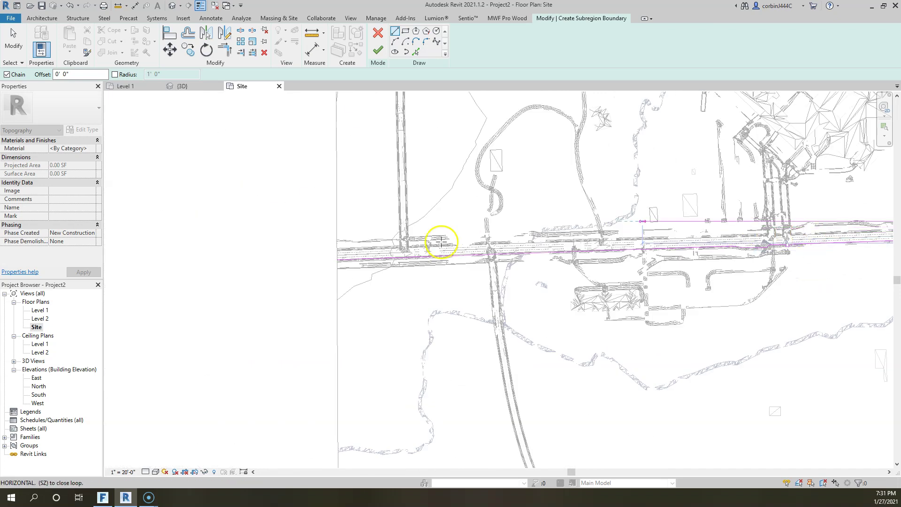
pyautogui.scroll(3, 333, 255)
pyautogui.click(330, 247)
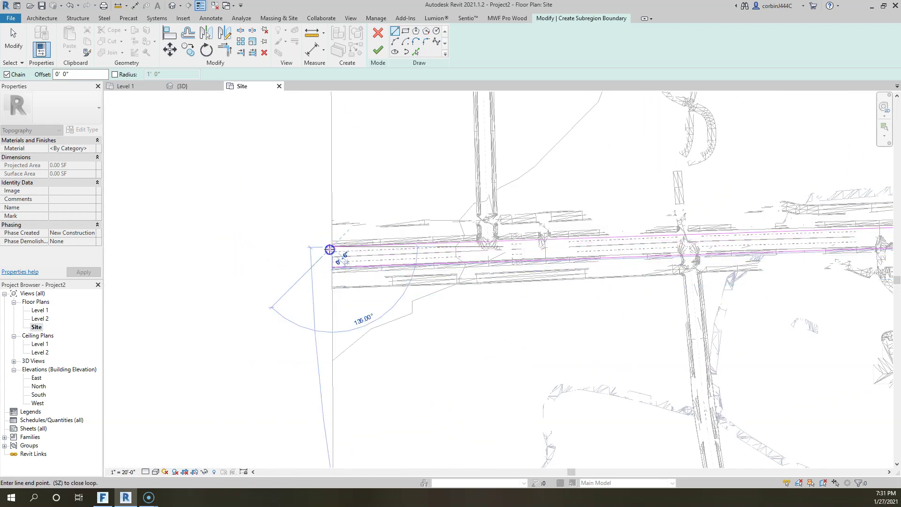
pyautogui.click(332, 265)
pyautogui.press('Escape')
# Finish the sketch of the main road's topography subregion
pyautogui.scroll(3, 321, 262)
pyautogui.click(221, 52)
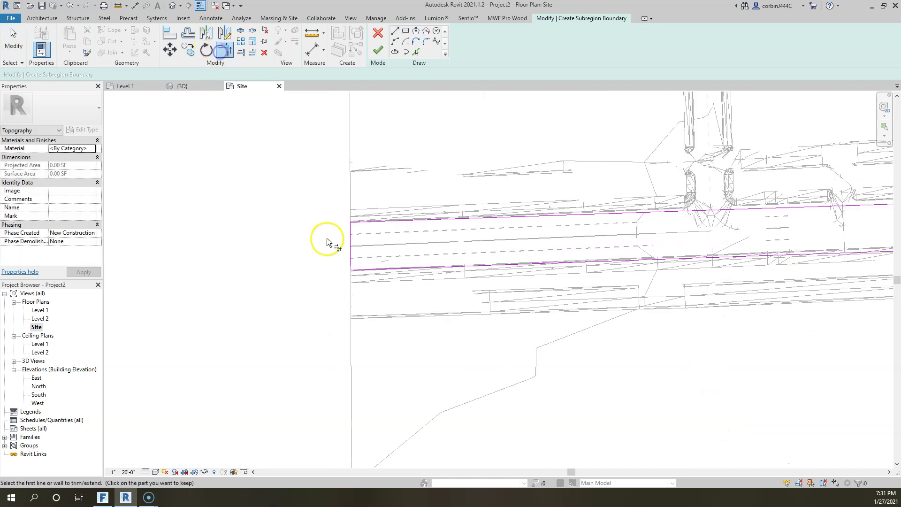
pyautogui.scroll(-4, 308, 241)
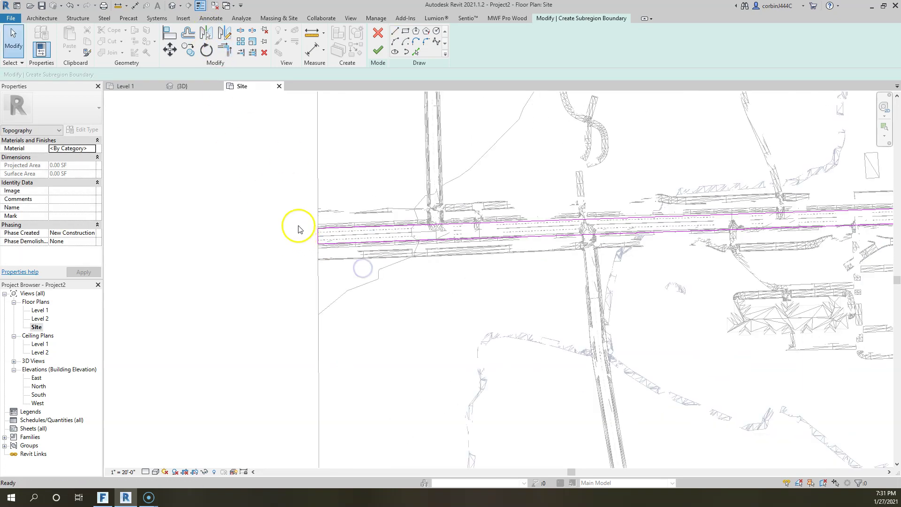
pyautogui.click(377, 32)
pyautogui.press('Escape')
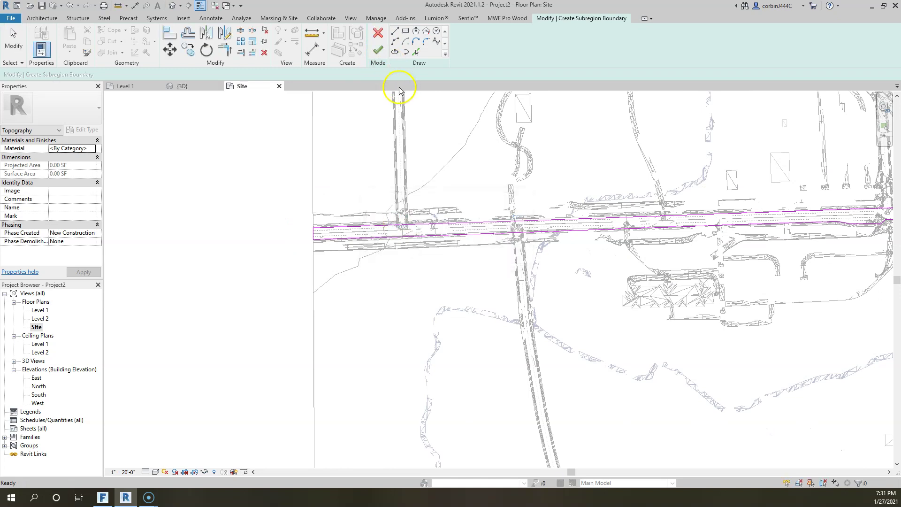
pyautogui.click(378, 51)
pyautogui.scroll(3, 510, 225)
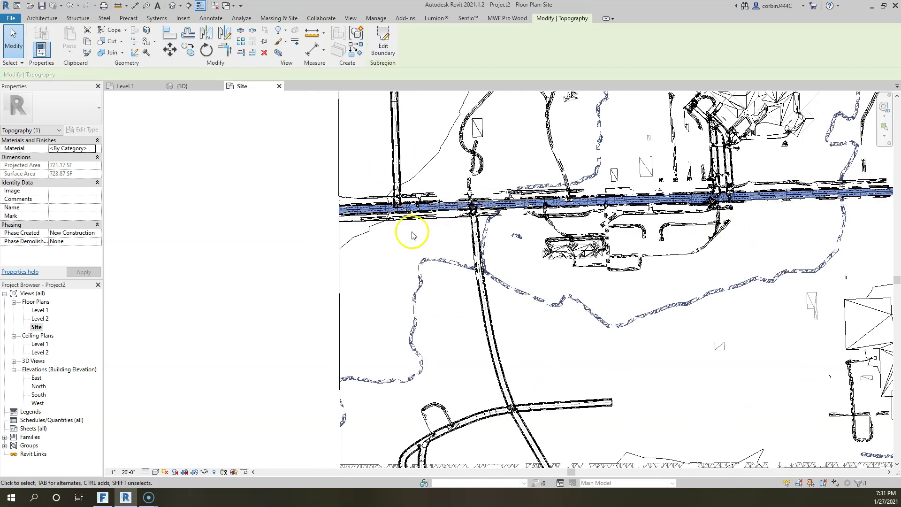
pyautogui.scroll(-3, 289, 188)
# Select the main road subregion in the 3D view and open its material selection
pyautogui.click(183, 86)
pyautogui.keyDown('shift'); pyautogui.moveTo(287, 368); pyautogui.dragTo(366, 357, button='middle'); pyautogui.keyUp('shift')
pyautogui.scroll(6, 292, 312)
pyautogui.press('Escape')
pyautogui.scroll(4, 350, 287)
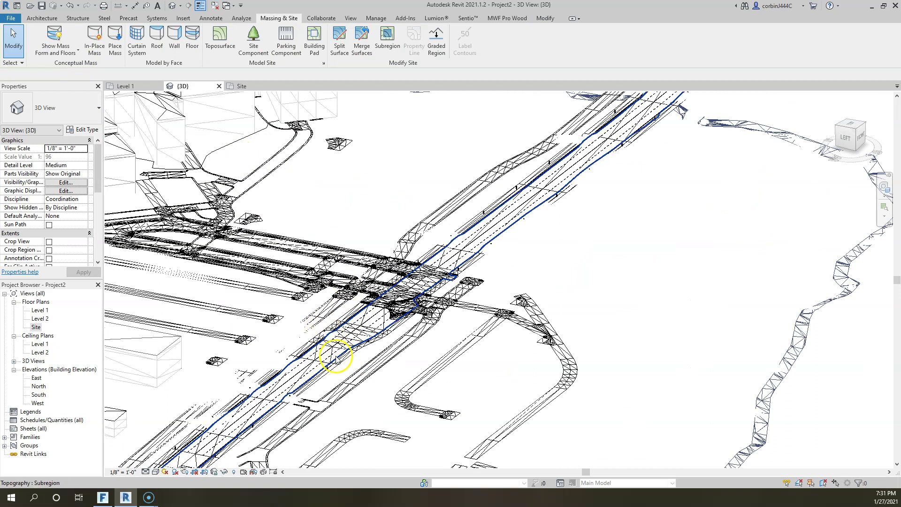
pyautogui.click(332, 351)
pyautogui.click(90, 149)
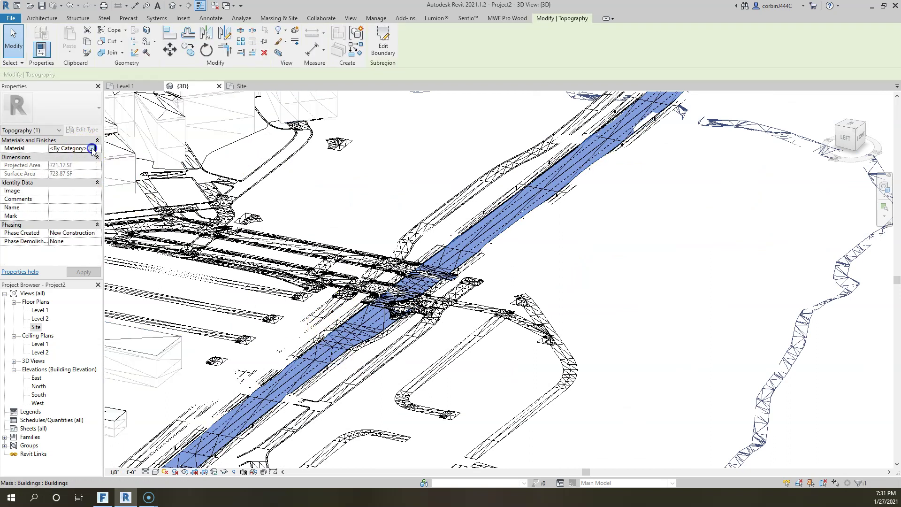
pyautogui.click(91, 148)
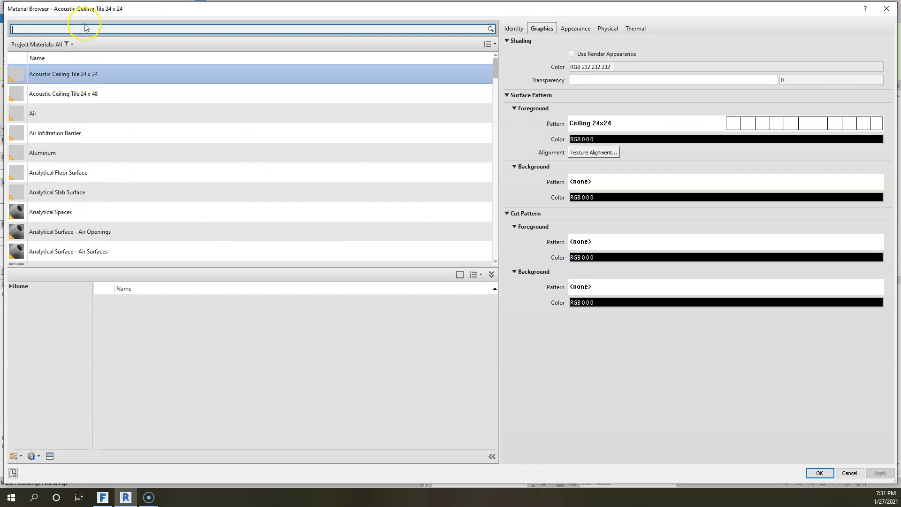
# Search the materials for "asp", add the library material Asphalt, Pavement to the project, and assign it to the road subregion
pyautogui.write('ash')
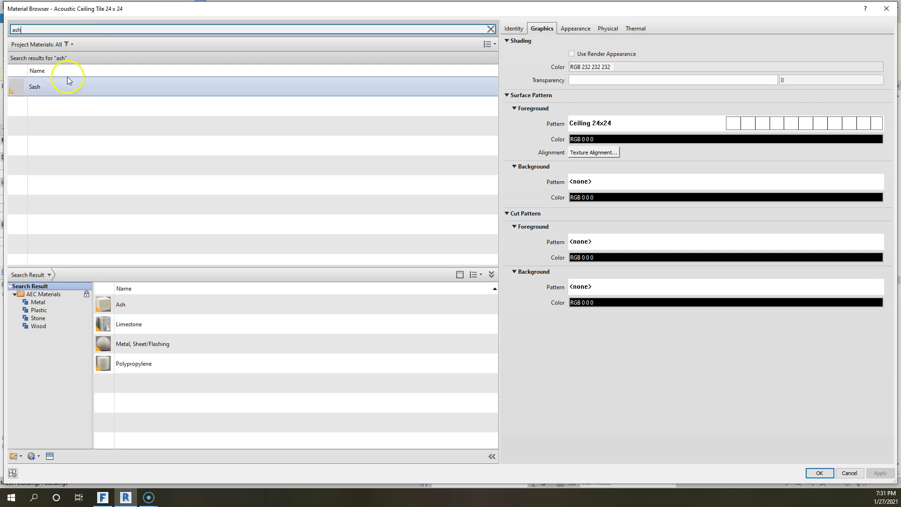
pyautogui.press('BackSpace')
pyautogui.press('BackSpace')
pyautogui.write('spa')
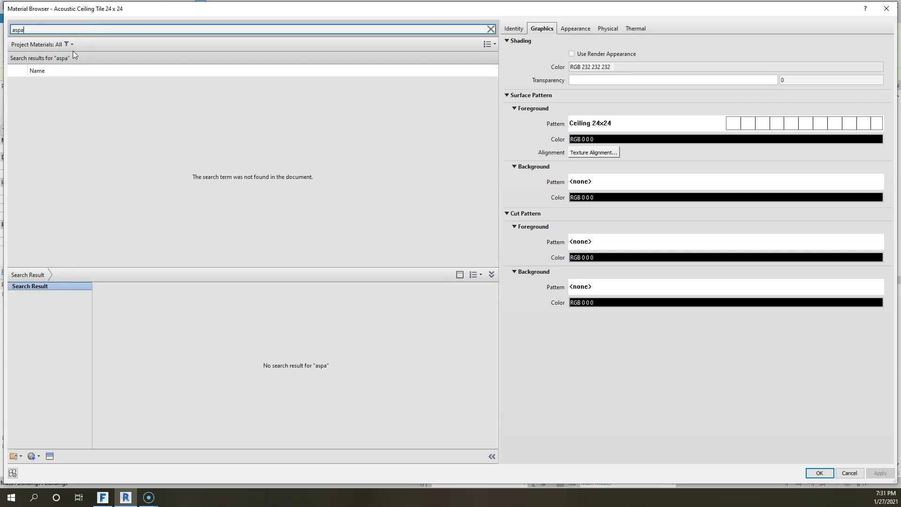
pyautogui.press('BackSpace')
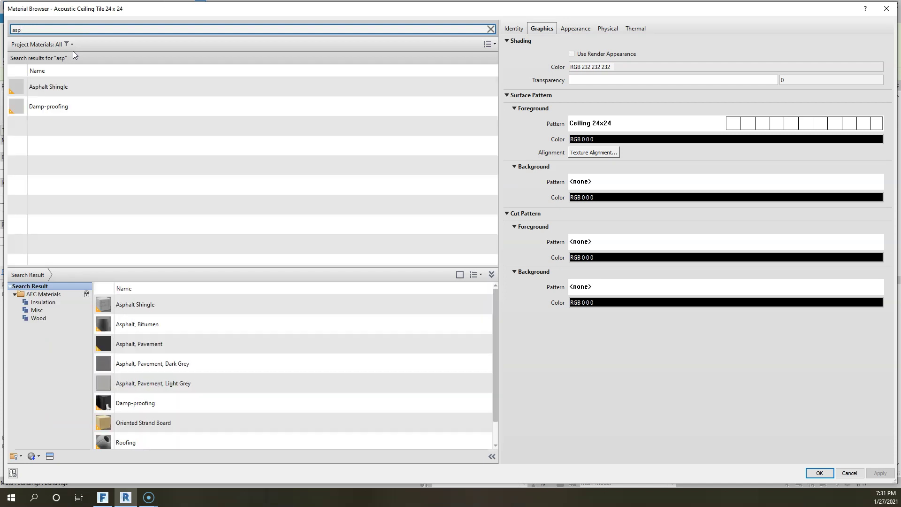
pyautogui.click(161, 346)
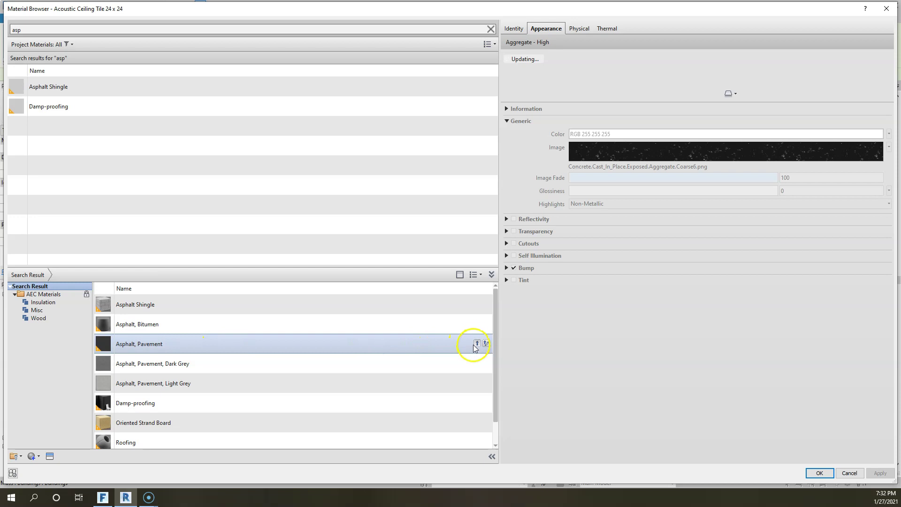
pyautogui.click(491, 275)
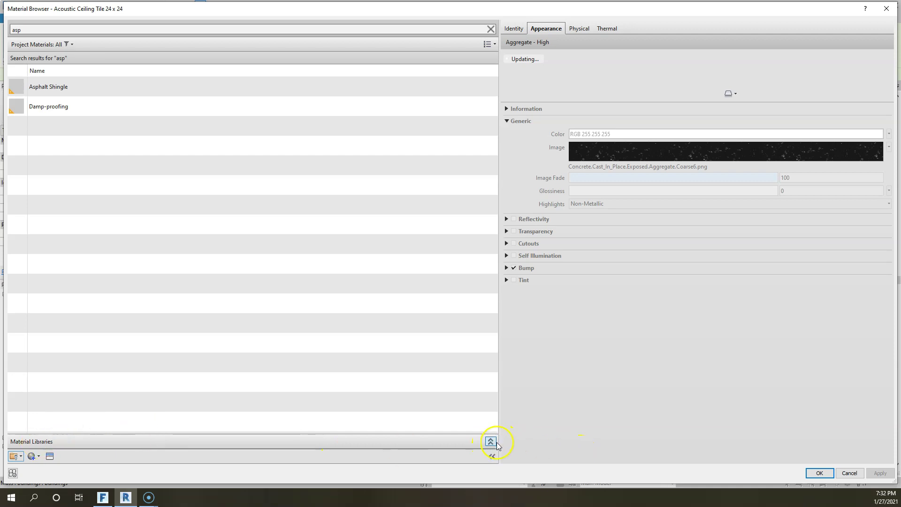
pyautogui.click(492, 441)
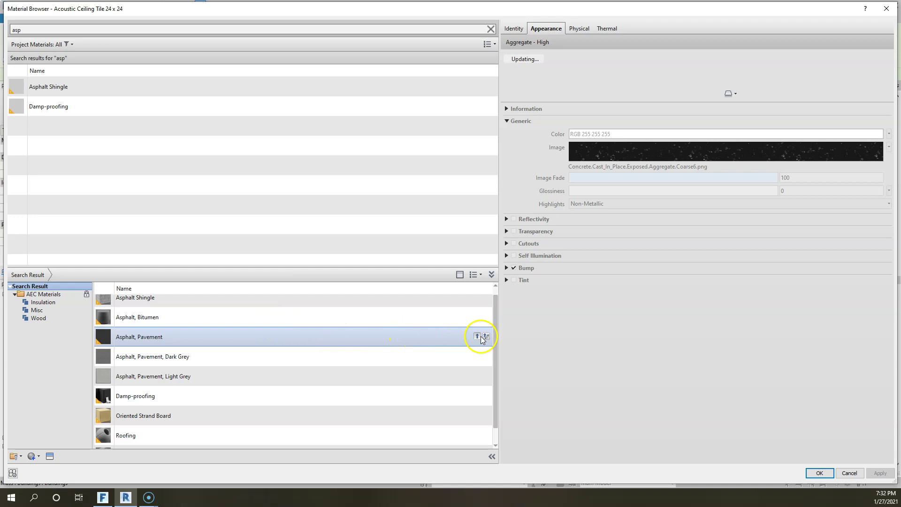
pyautogui.click(478, 337)
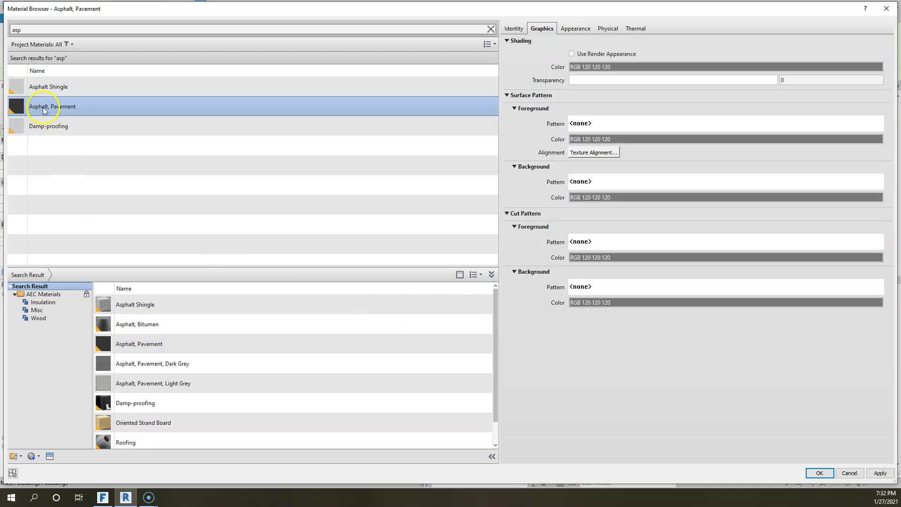
pyautogui.click(820, 473)
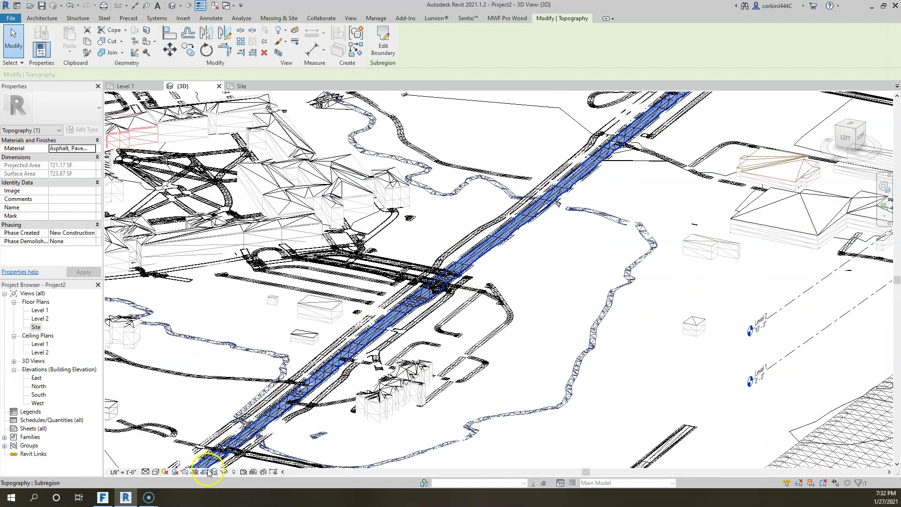
# Switch the 3D view to a visual style that fills surfaces with their material colours
pyautogui.press('Escape')
pyautogui.click(156, 474)
pyautogui.click(168, 455)
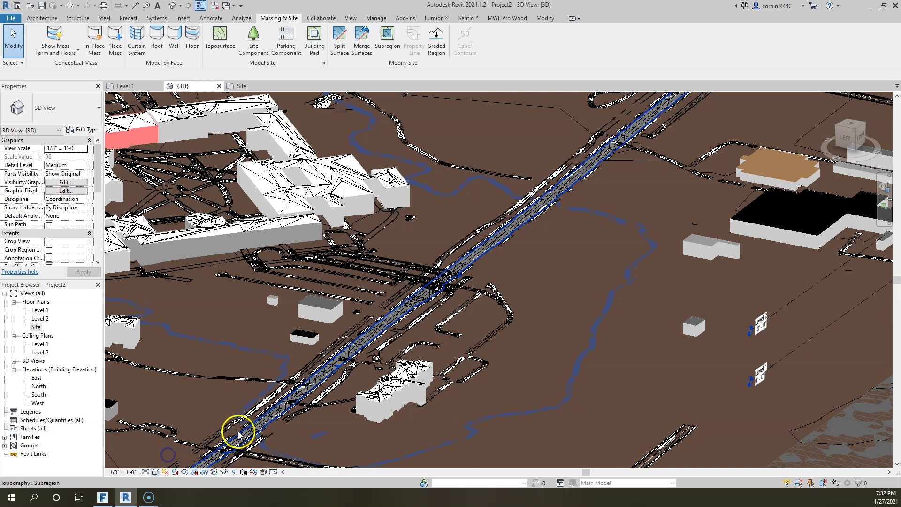
# Examine the asphalt road subregion on the toposurface in the 3D view, both close up and across the whole site
pyautogui.scroll(5, 474, 249)
pyautogui.scroll(-8, 487, 282)
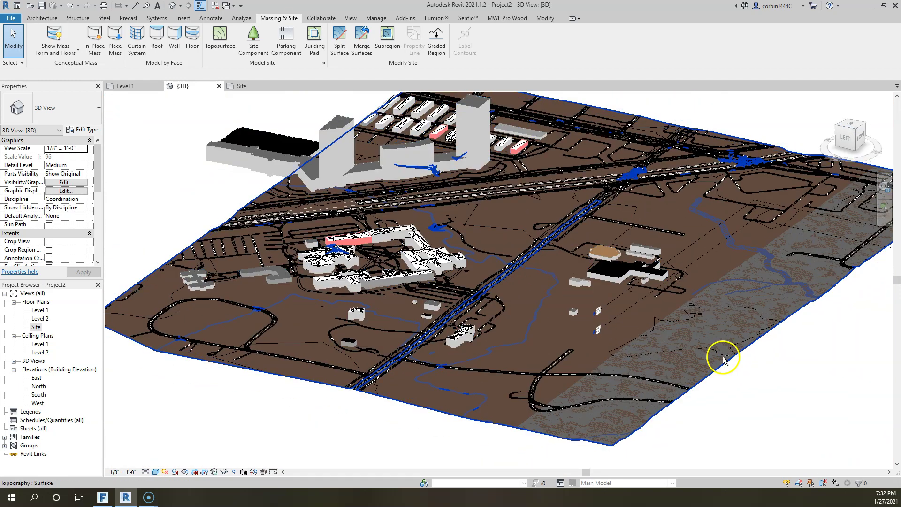
pyautogui.keyDown('shift'); pyautogui.moveTo(721, 360); pyautogui.dragTo(726, 368, button='middle'); pyautogui.keyUp('shift')
pyautogui.click(670, 353)
pyautogui.keyDown('shift'); pyautogui.moveTo(693, 342); pyautogui.dragTo(62, 366, button='middle'); pyautogui.keyUp('shift')
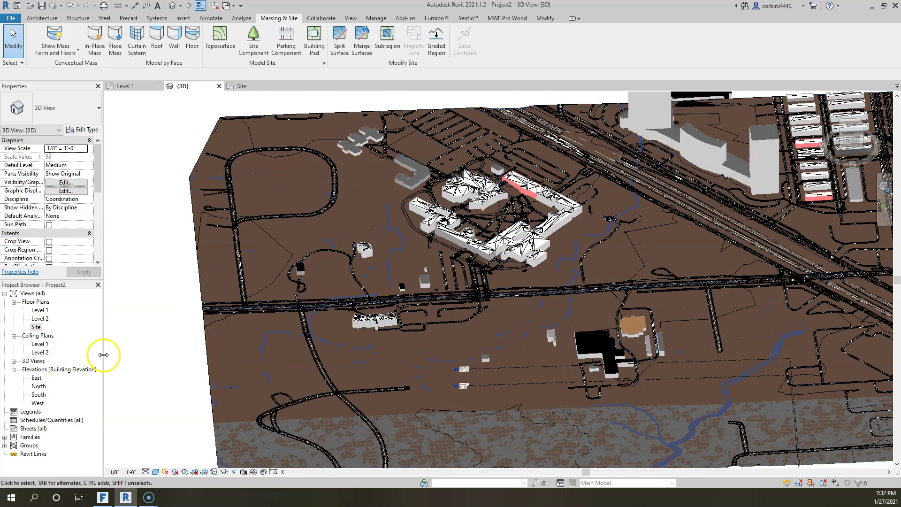
pyautogui.scroll(3, 458, 342)
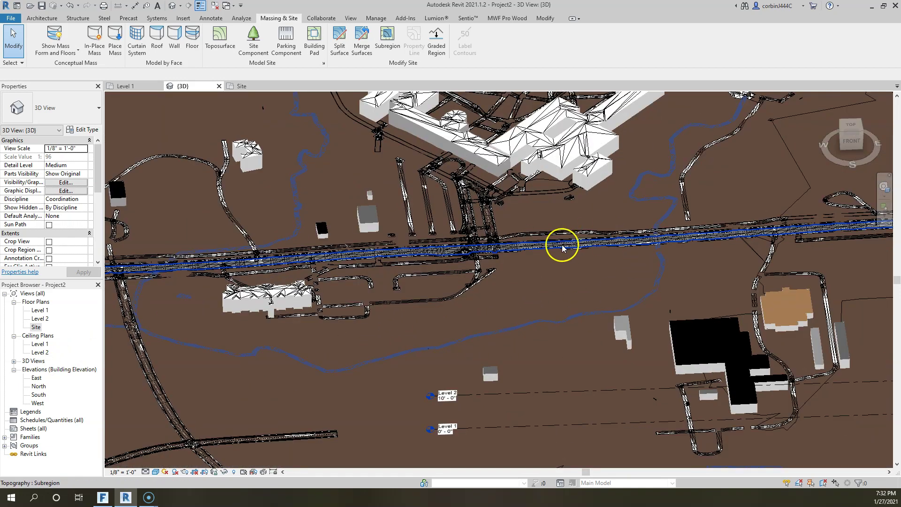
pyautogui.scroll(2, 563, 247)
pyautogui.scroll(-2, 517, 263)
pyautogui.scroll(2, 418, 256)
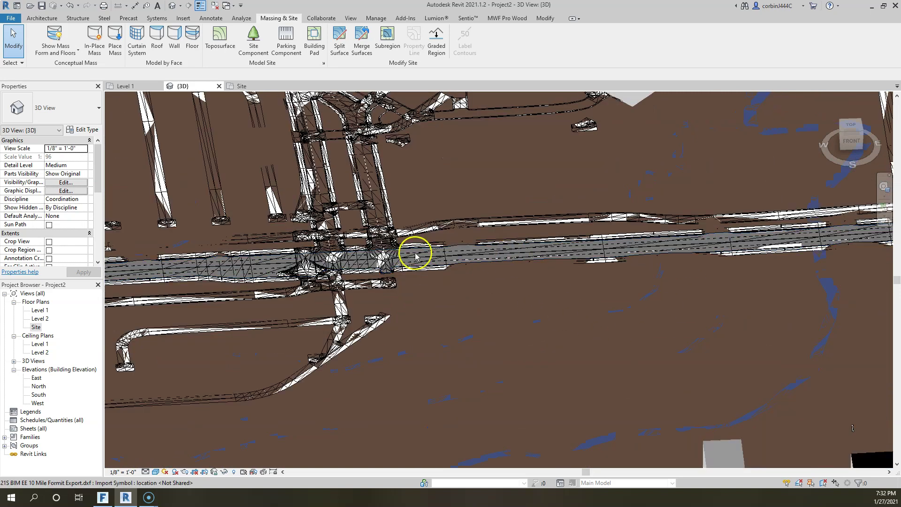
pyautogui.scroll(-2, 425, 259)
pyautogui.scroll(-2, 427, 259)
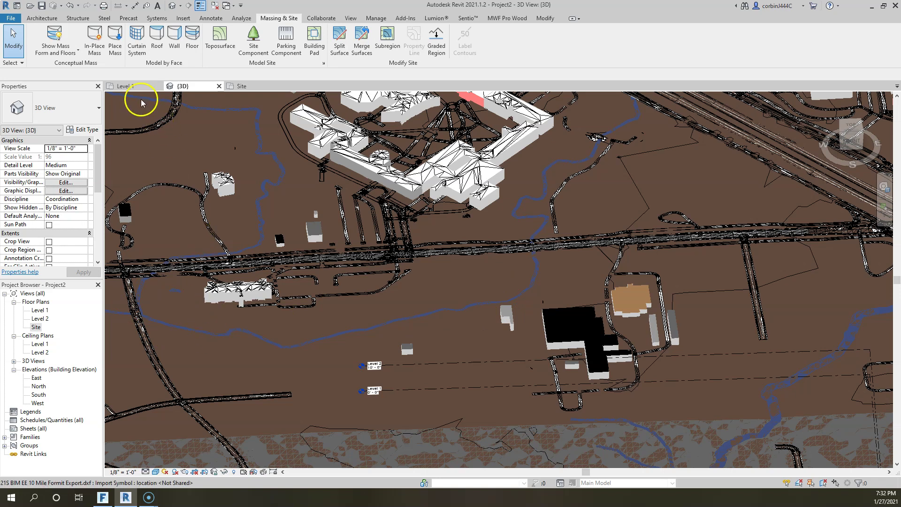
# Open the Level 1 floor plan and look over the imported site and its roads
pyautogui.click(130, 87)
pyautogui.scroll(-4, 356, 300)
pyautogui.scroll(4, 422, 258)
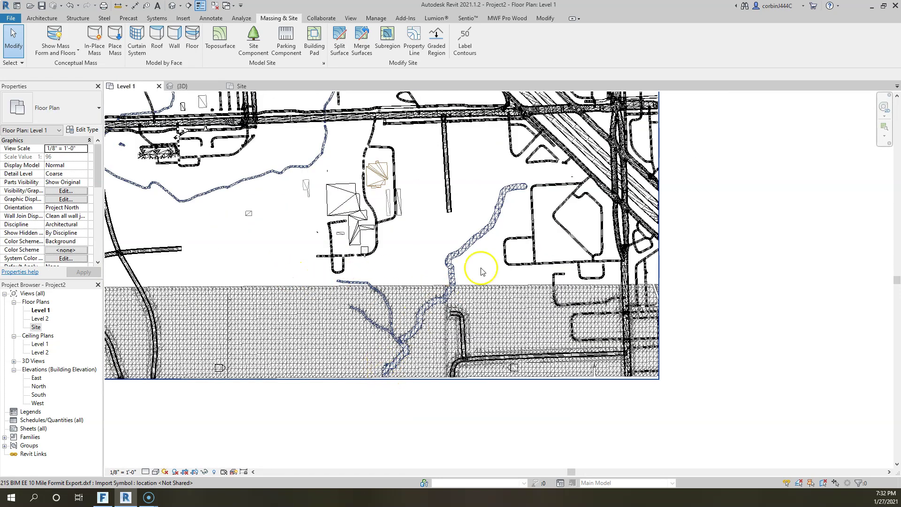
pyautogui.scroll(-3, 408, 265)
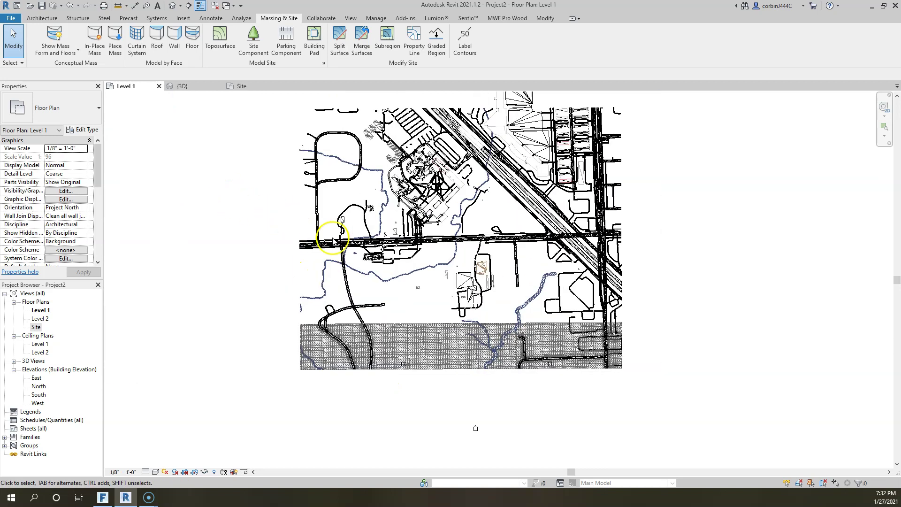
pyautogui.scroll(2, 334, 240)
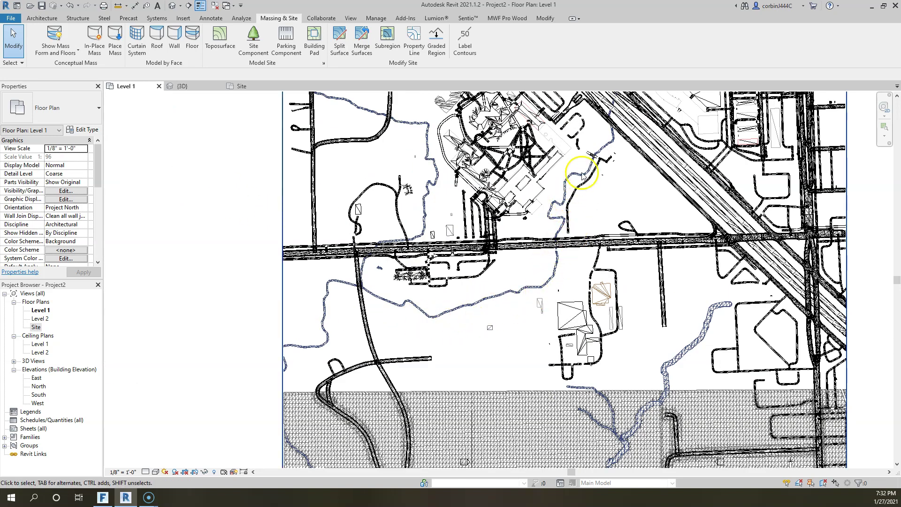
pyautogui.scroll(-3, 501, 239)
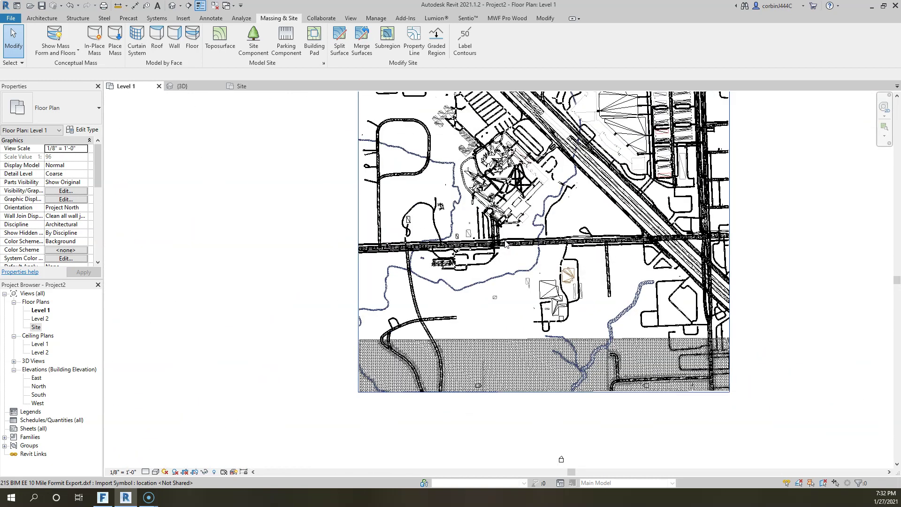